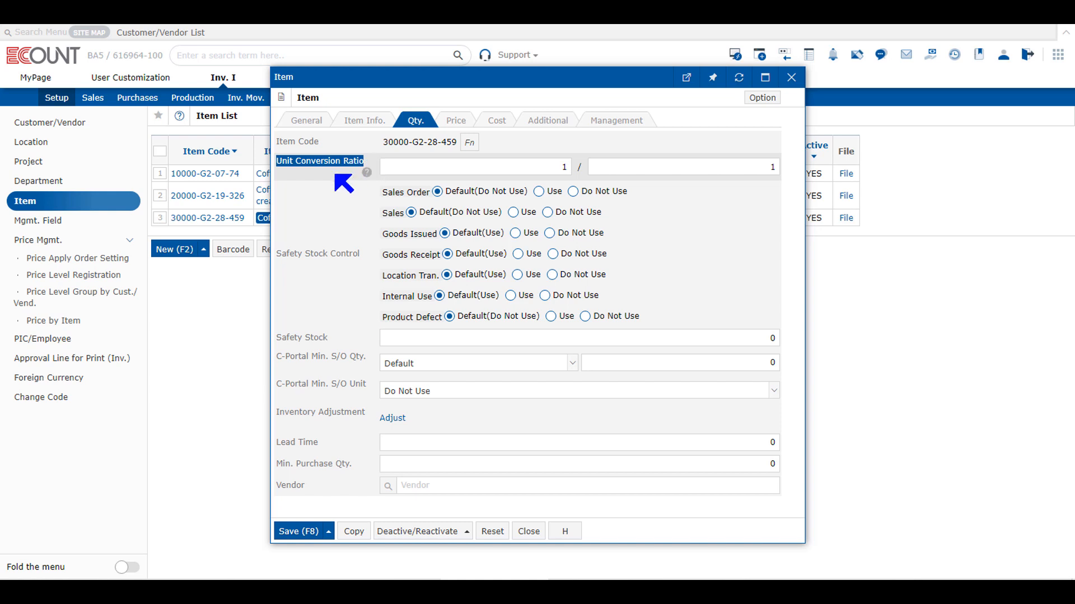
Step: Set the first value of the Unit Conversion Ratio for item 30000-G2-28-459 to 10
left_click(334, 173)
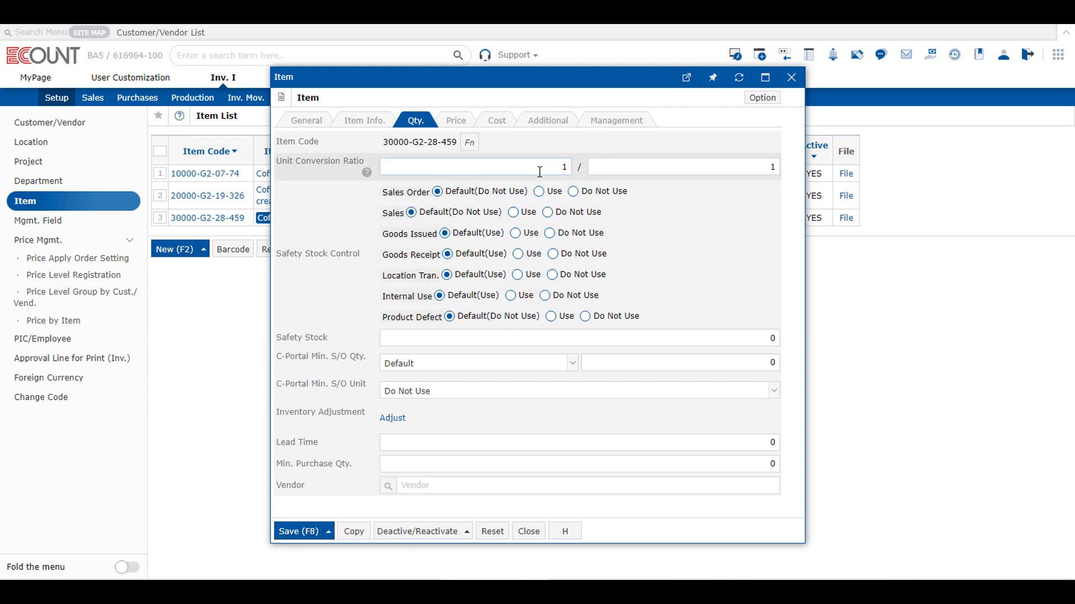
left_click(539, 172)
type("10")
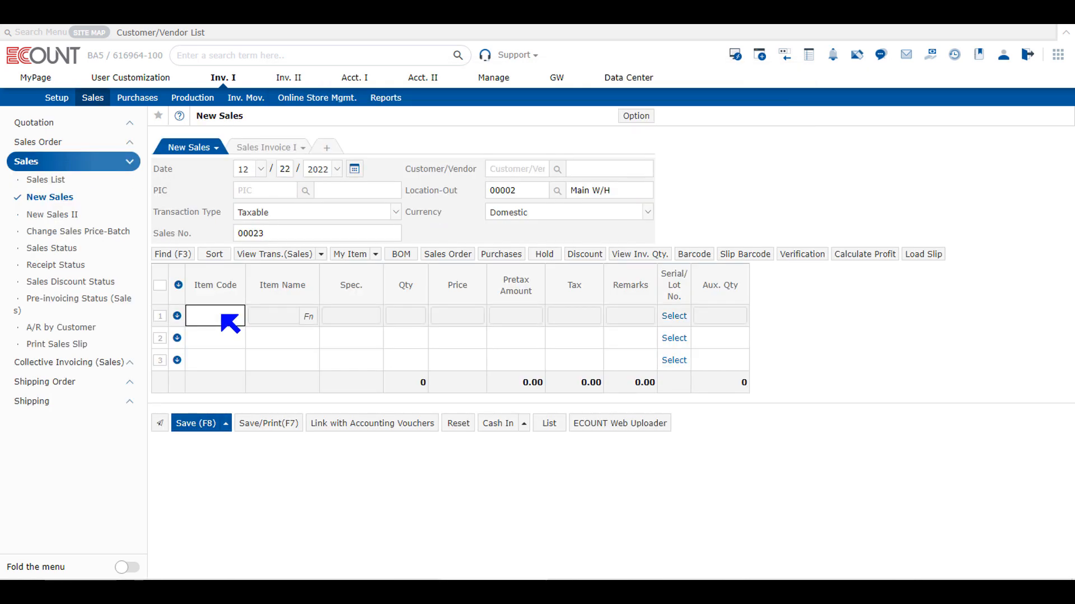
Step: Search for "coffee" on the first line of the new sales slip, add Coffee / Filters, and set its auxiliary quantity to 4
type("coffee")
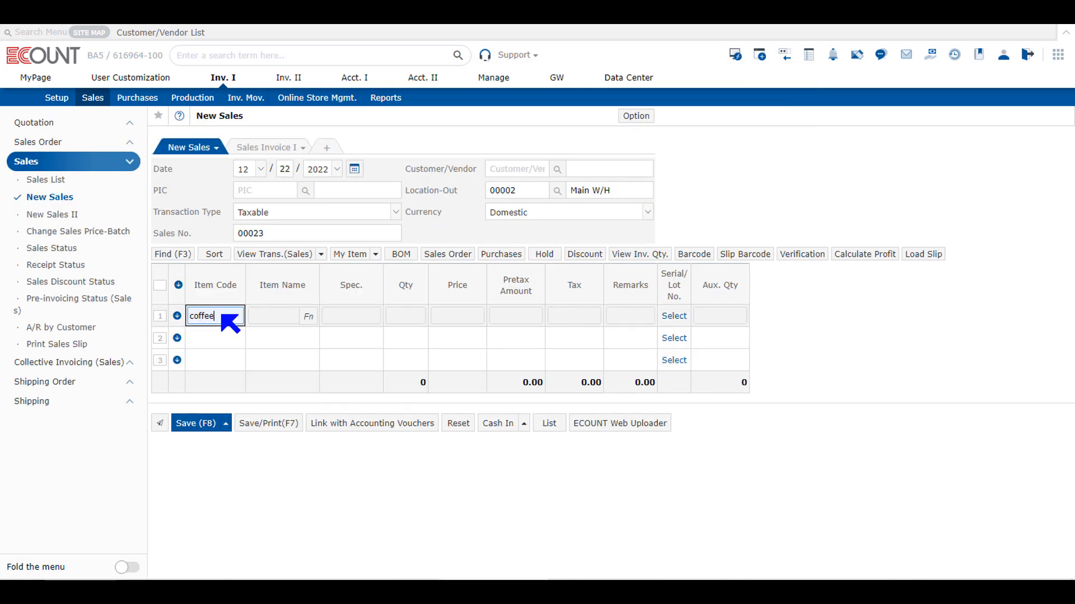
key("Return")
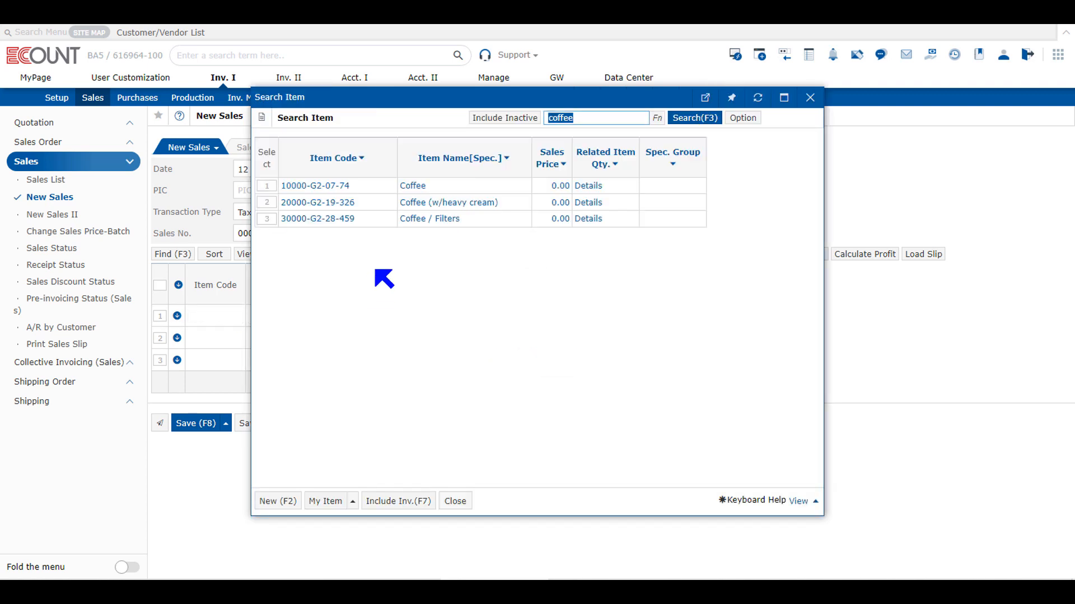
left_click(431, 219)
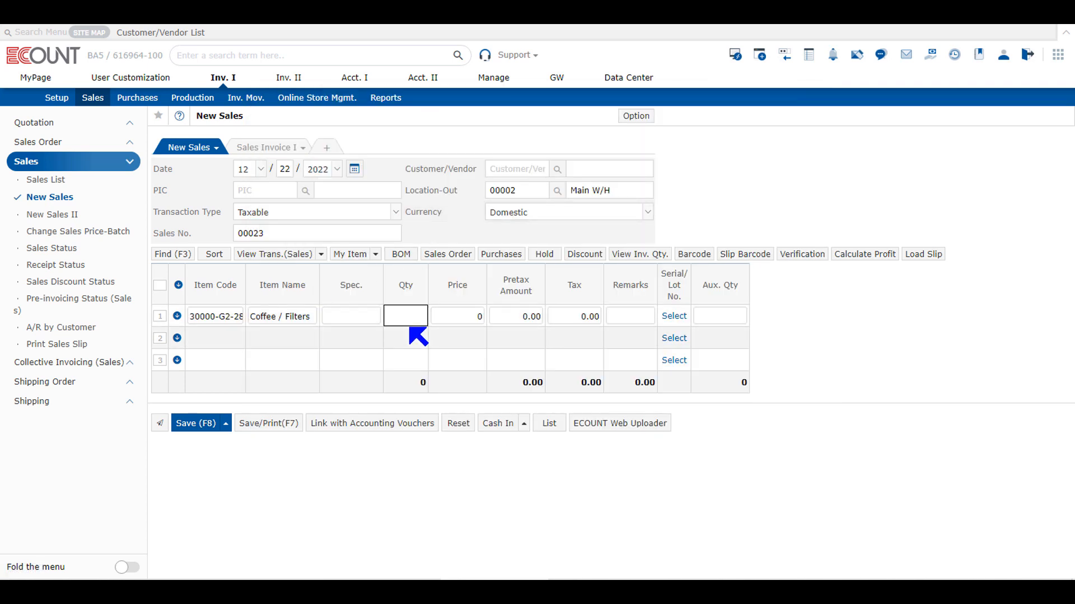
left_click(742, 324)
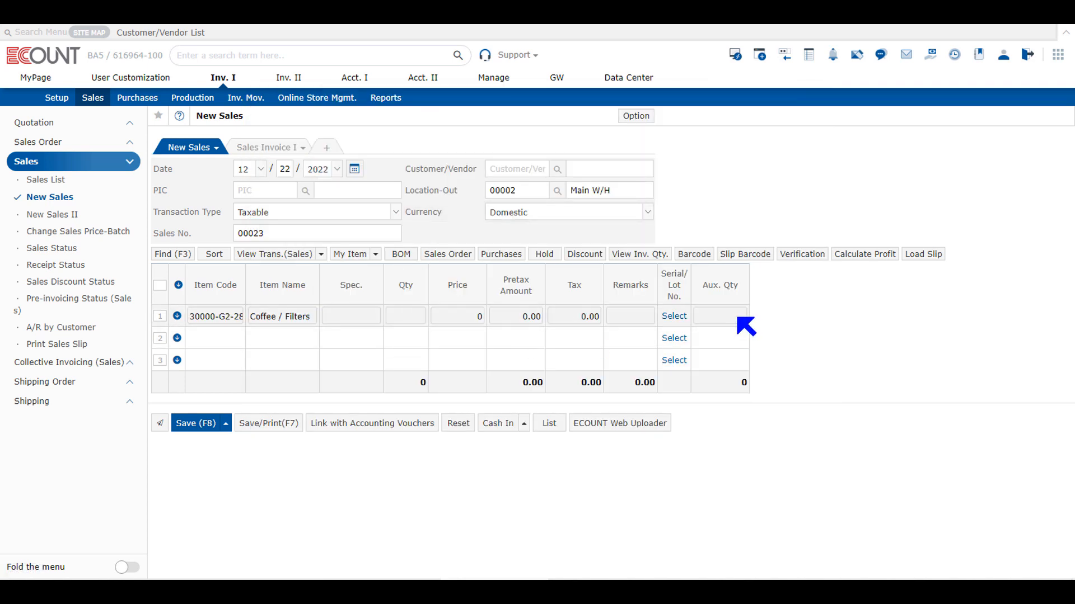
type("4")
left_click(769, 414)
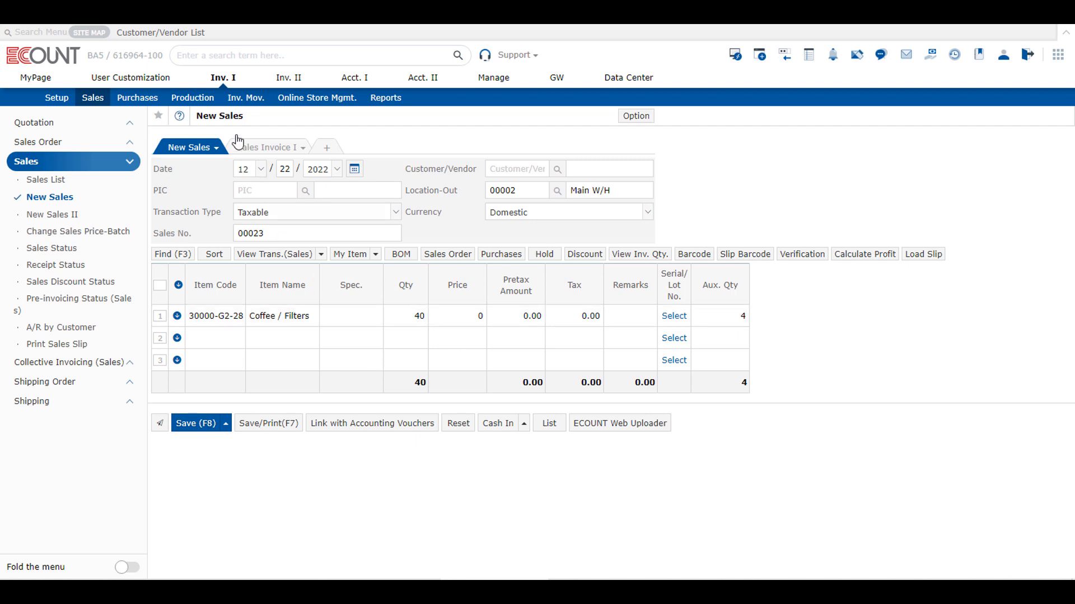
Step: Open the sales auxiliary quantity management settings in the inventory Function Setup and examine the base and auxiliary quantity names
left_click(169, 96)
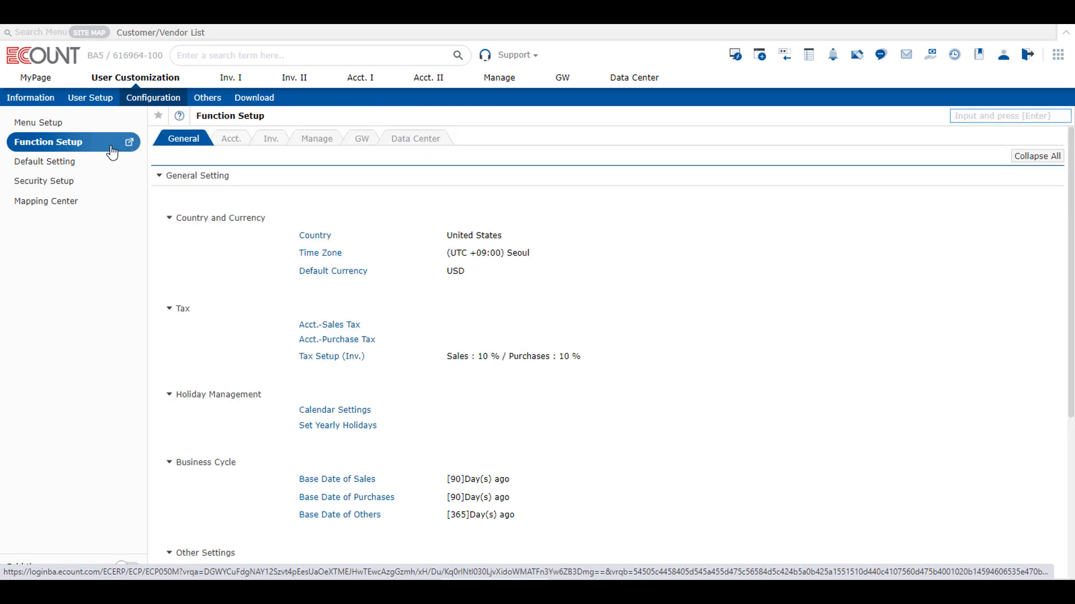
left_click(271, 141)
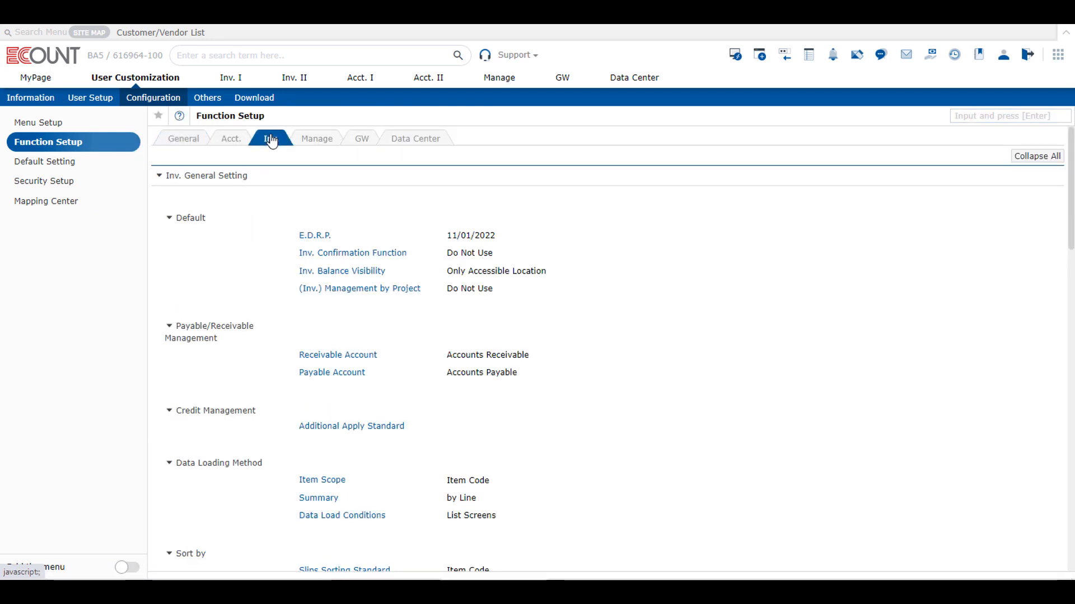
scroll(341, 307, "down", 5)
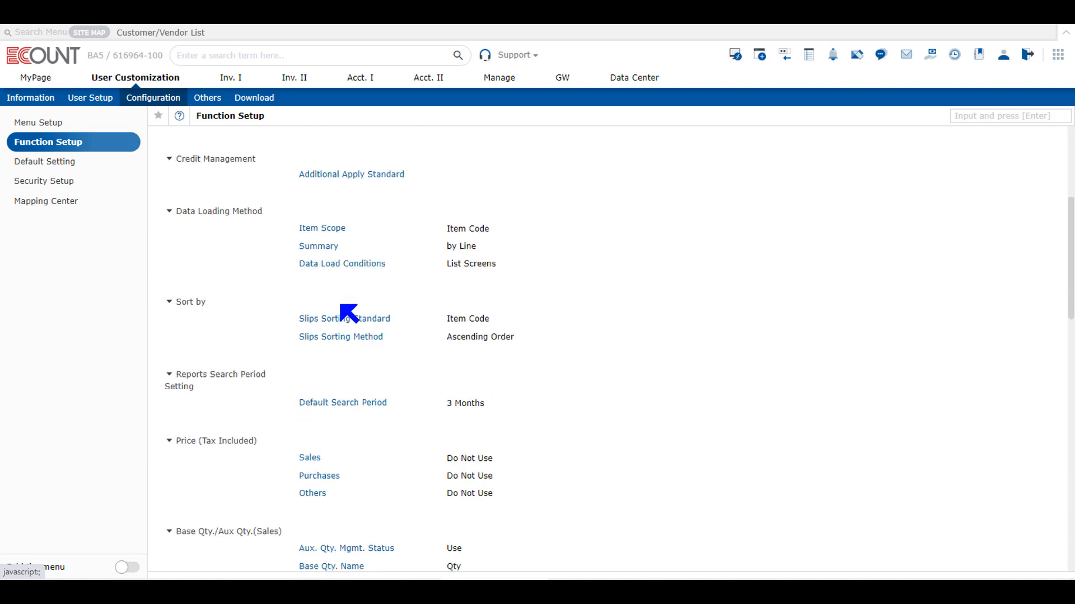
scroll(347, 313, "down", 7)
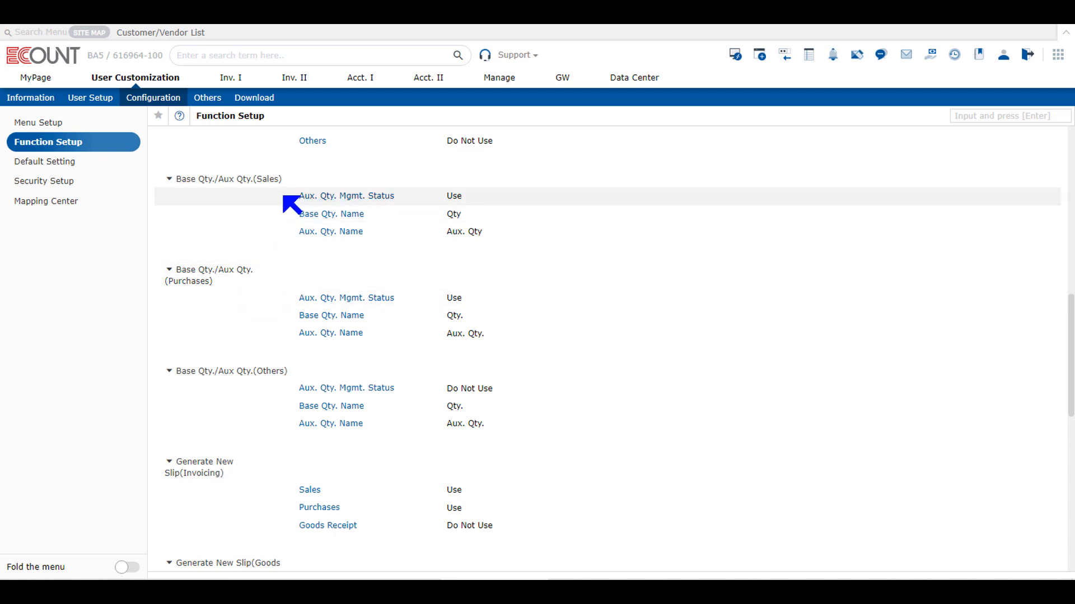
left_click(384, 197)
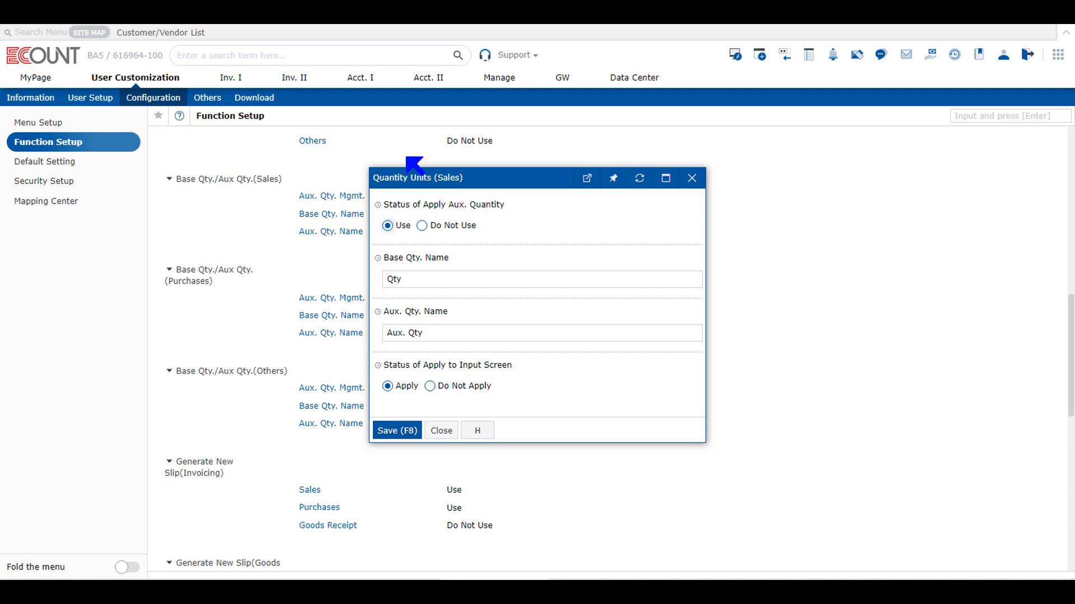
left_click(419, 280)
left_click(473, 330)
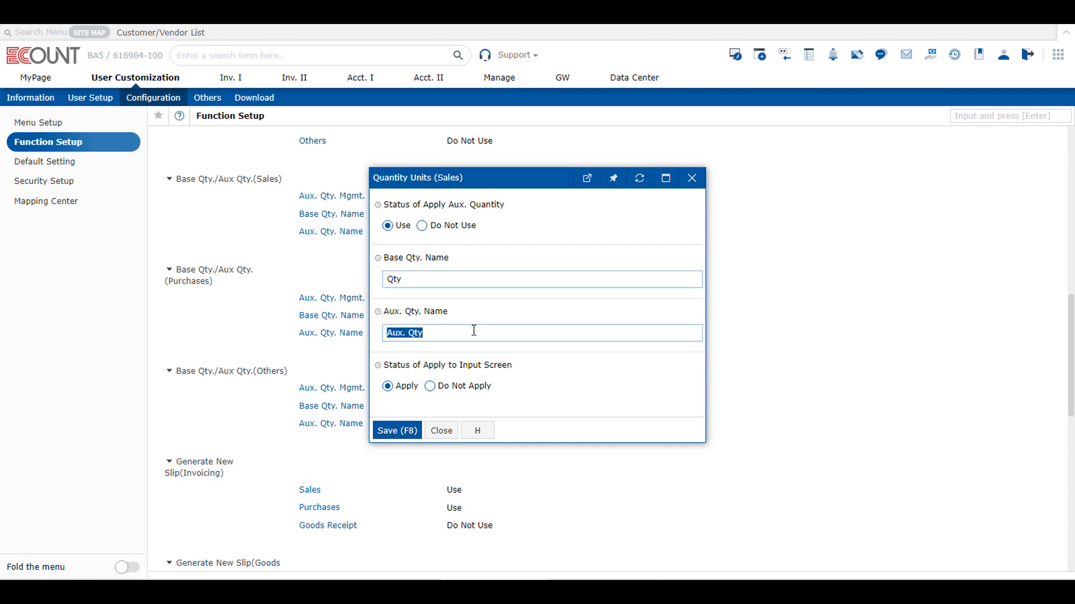
left_click(569, 381)
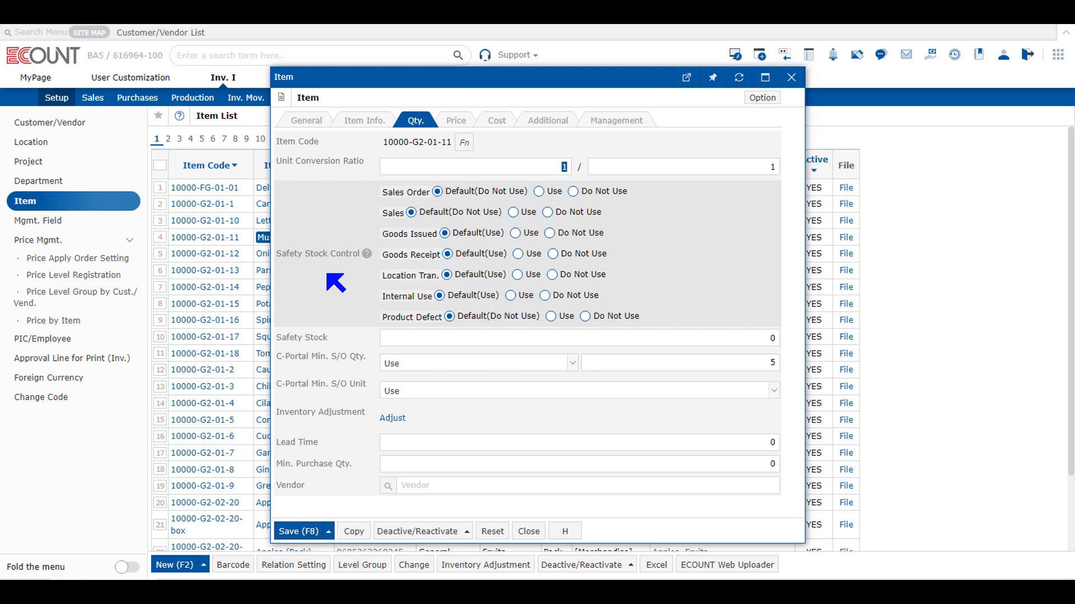
Step: View the Safety Stock by Location setting in the inventory Function Setup and close it without changes
left_click(138, 81)
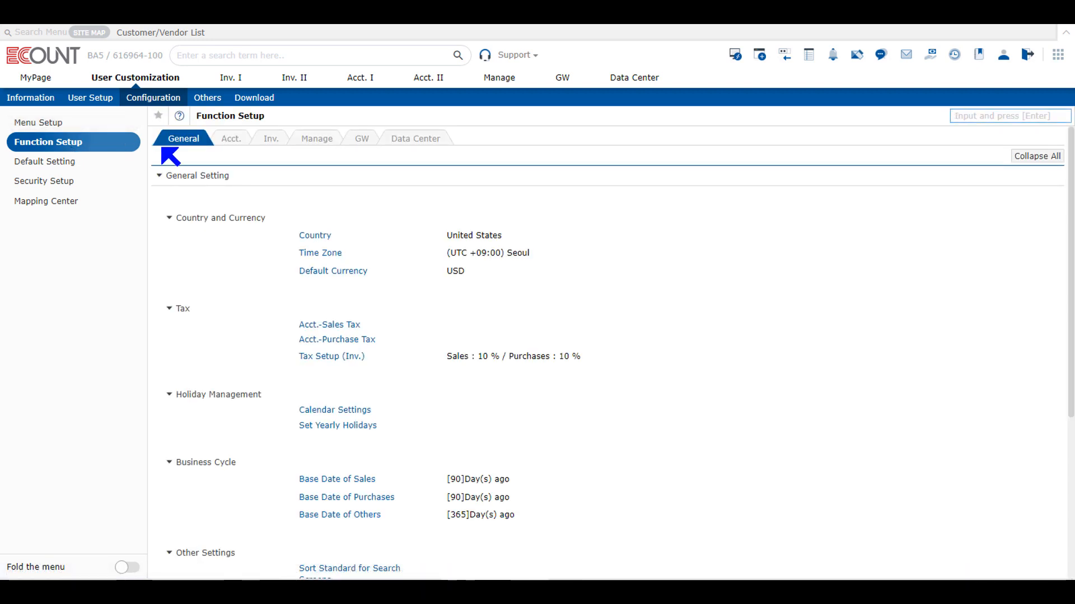
left_click(277, 147)
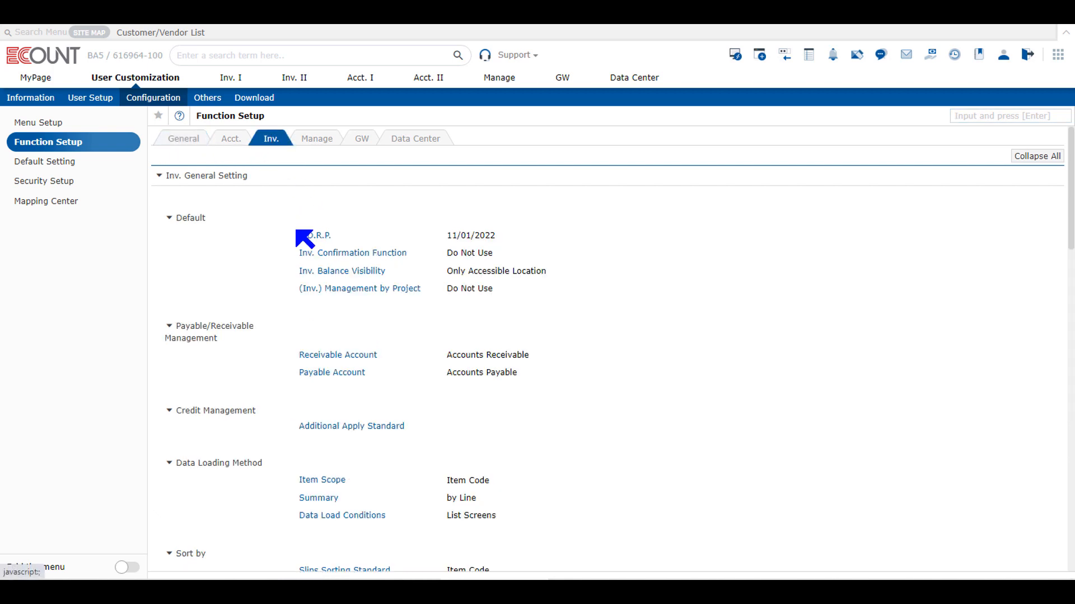
scroll(470, 336, "down", 12)
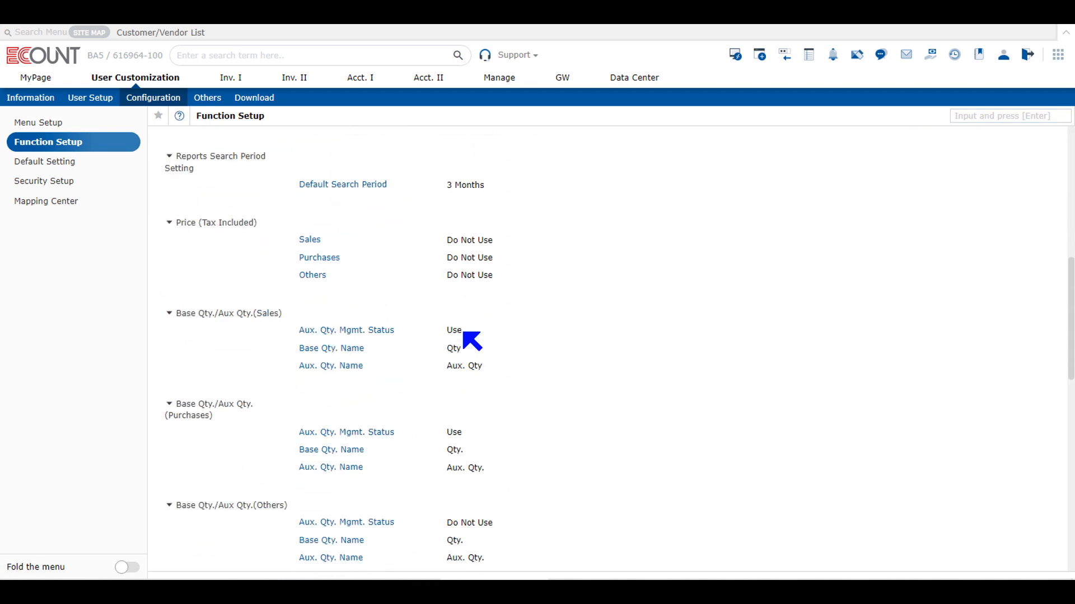
scroll(470, 342, "down", 7)
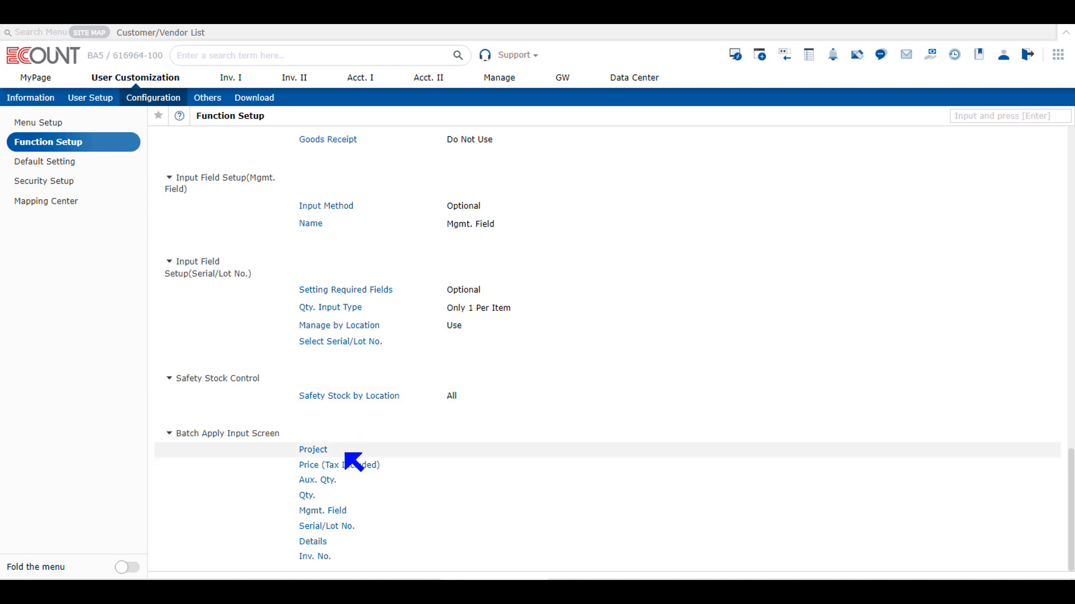
left_click(359, 397)
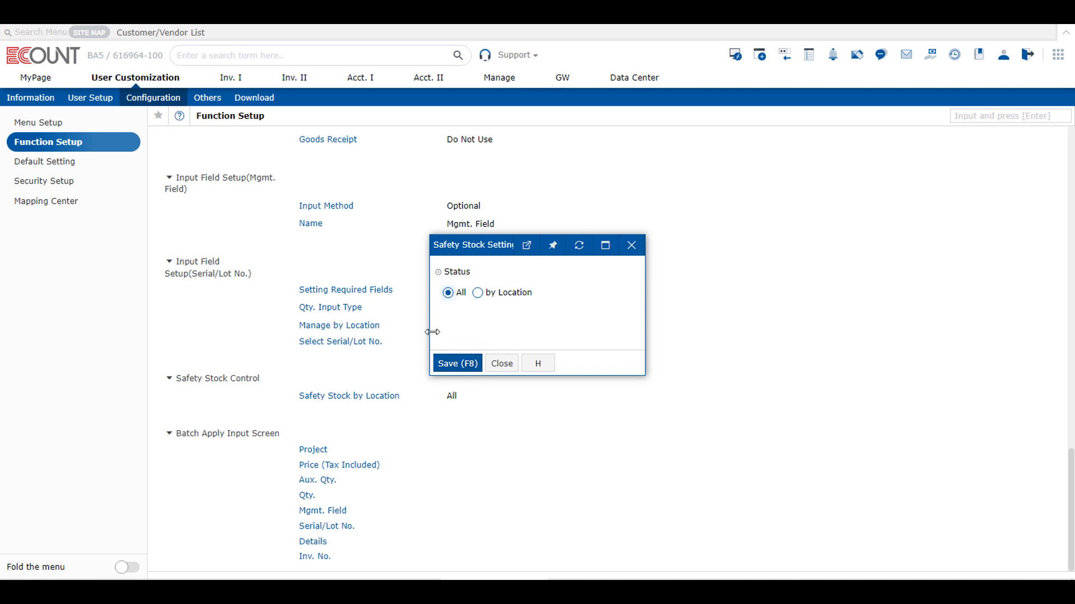
left_click(502, 364)
Step: Open the Safety Stock settings for sales from a new sales slip
left_click(230, 77)
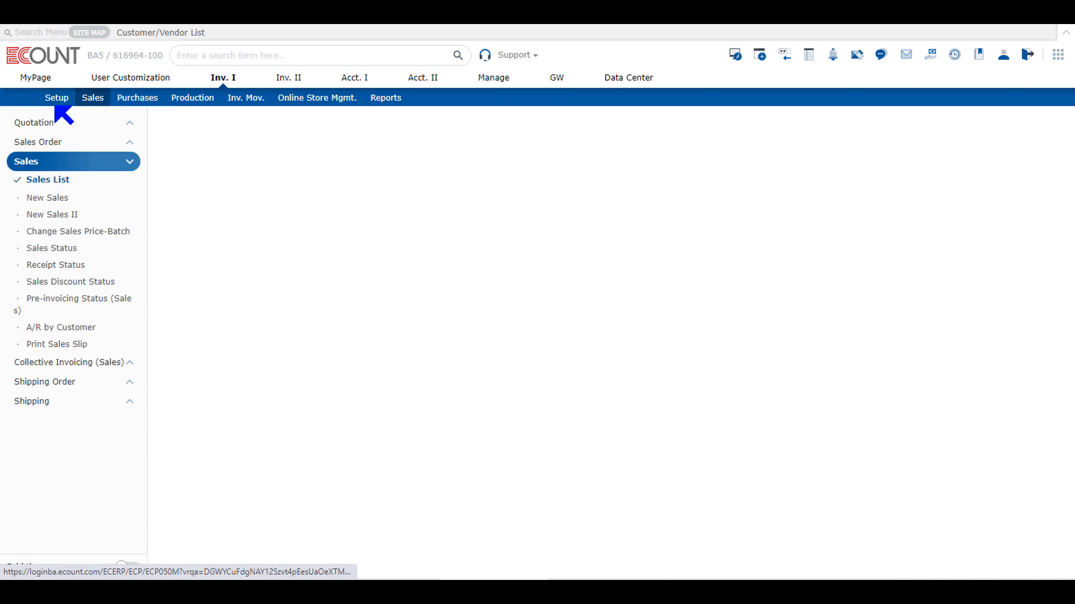
left_click(77, 199)
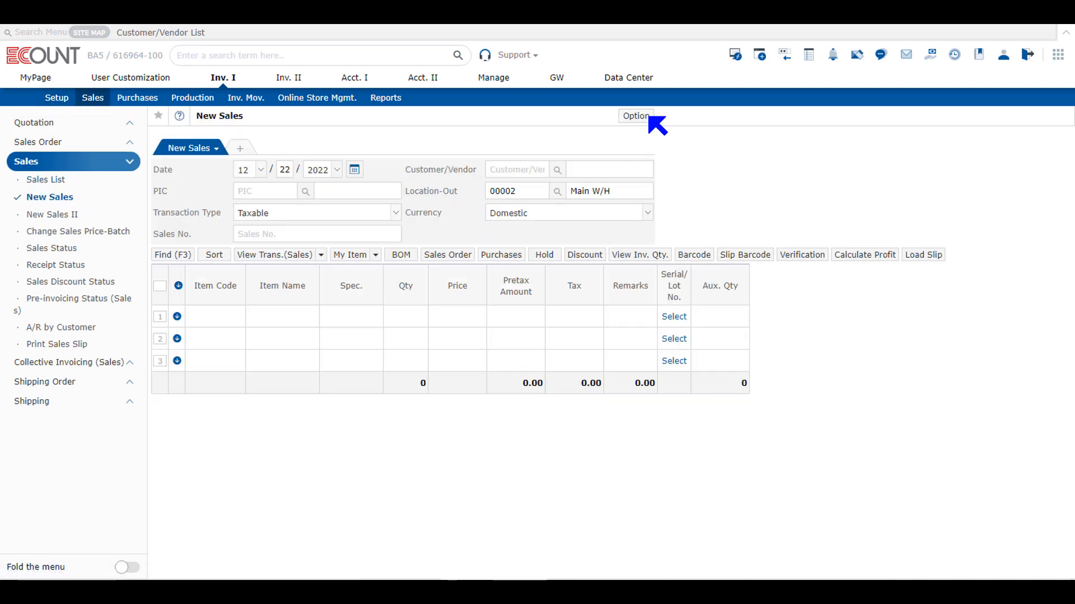
left_click(638, 118)
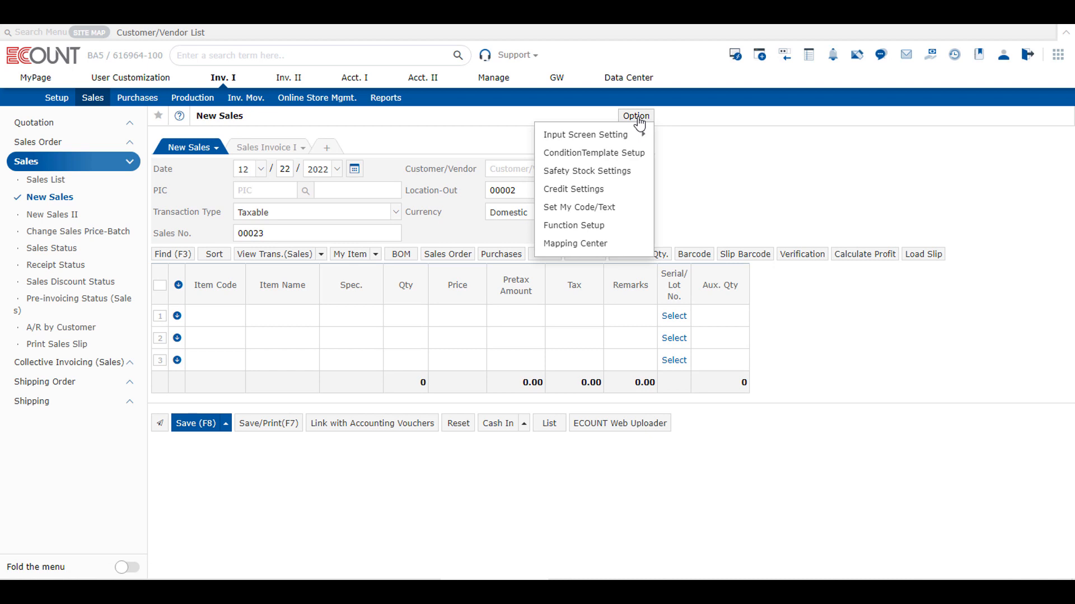
left_click(609, 172)
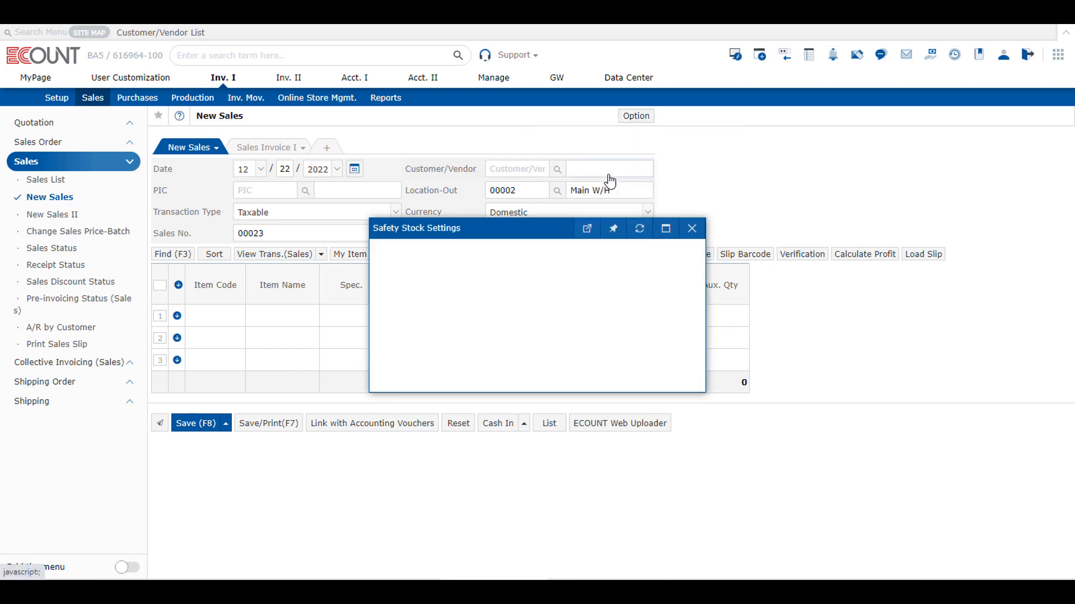
scroll(455, 313, "down", 1)
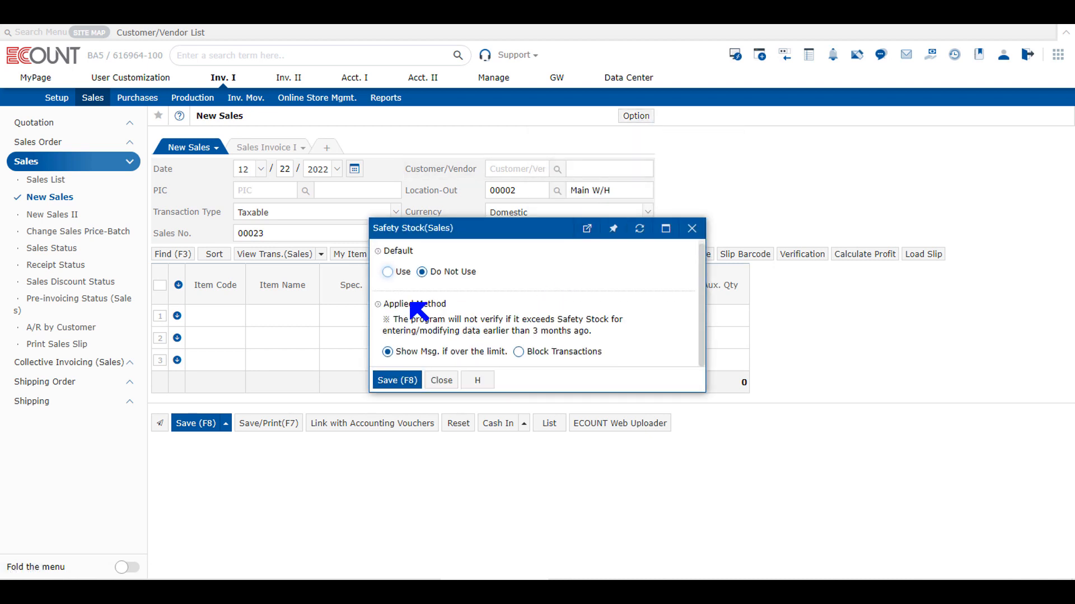
Step: Switch the sales safety stock default to Use, examine the Applied Method options, and close the settings without saving
left_click(388, 272)
left_click_drag(454, 303, 378, 304)
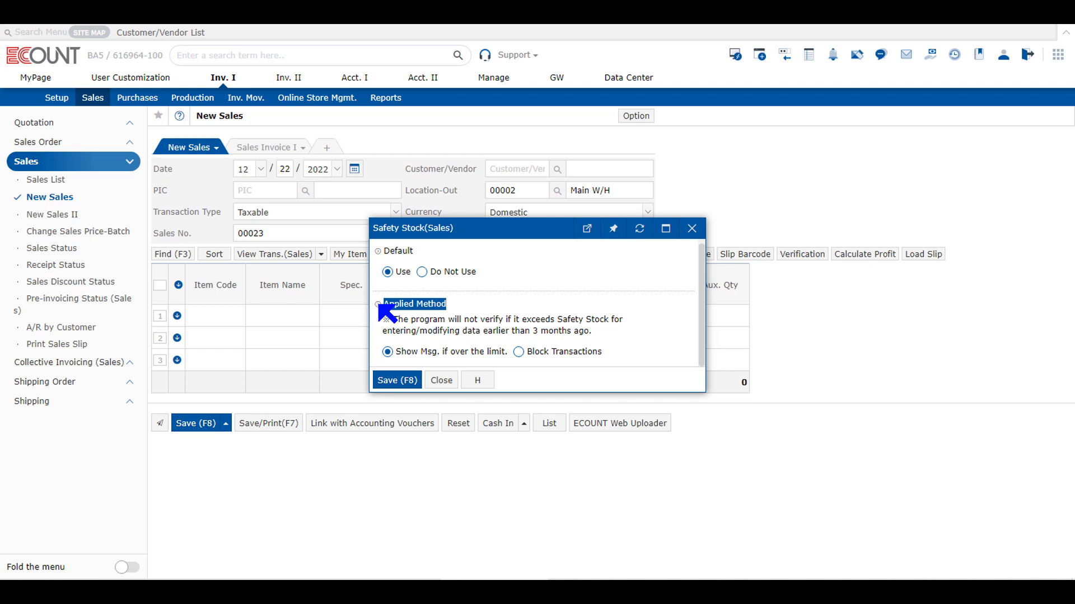
left_click(486, 310)
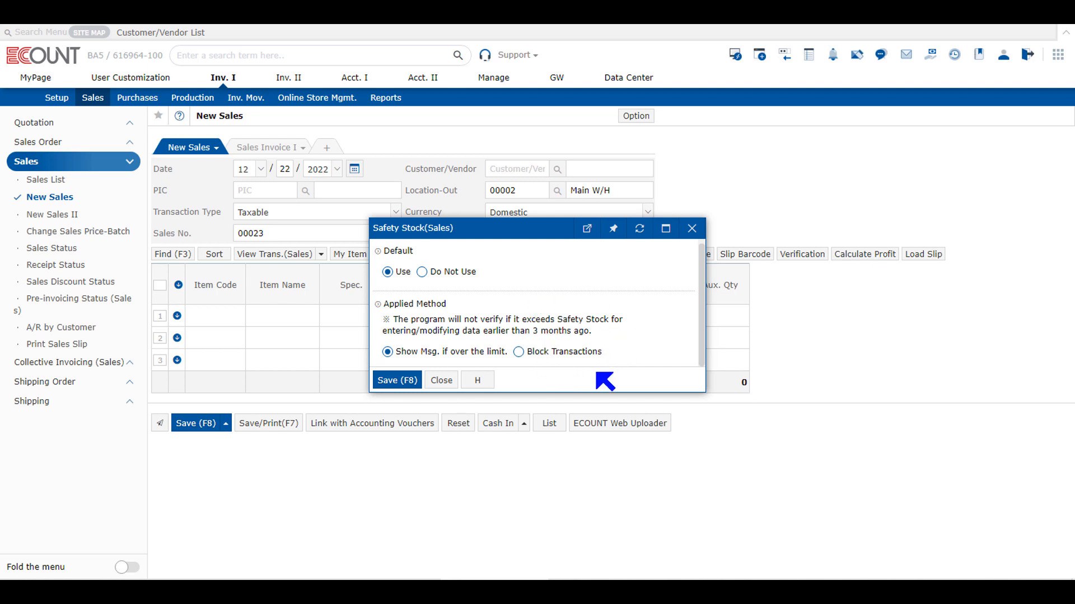
left_click(691, 229)
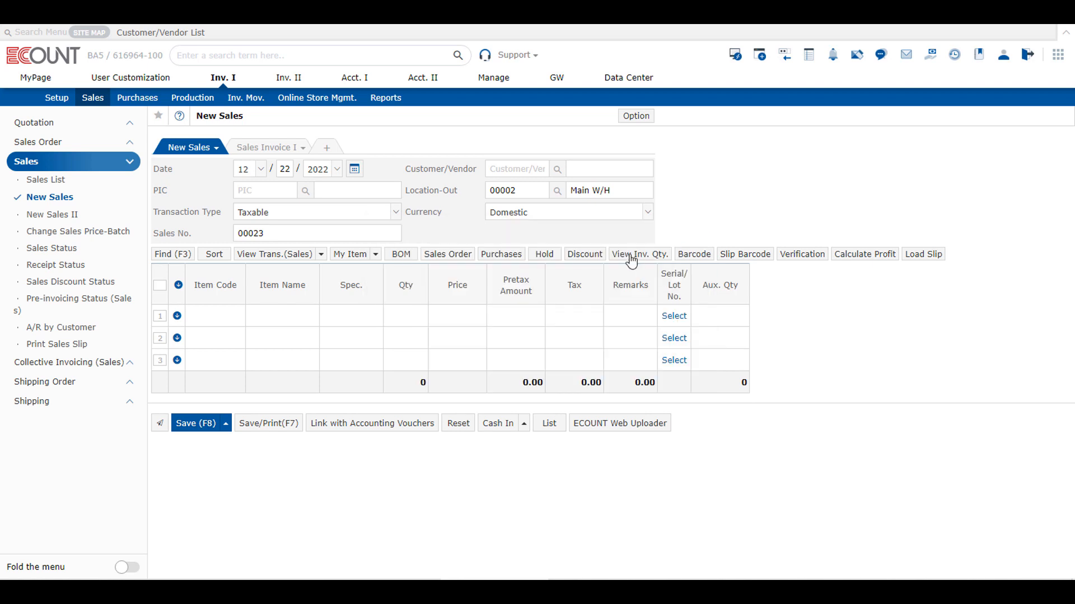
Step: Open the quantity settings of item 10000-G2-01-13 from the item list
left_click(54, 98)
left_click(43, 203)
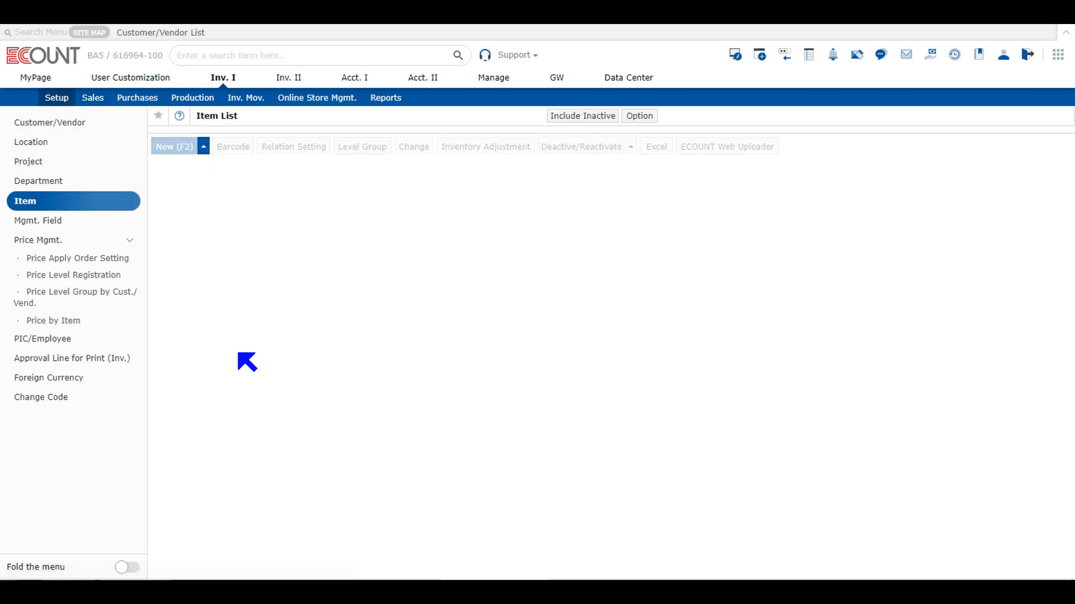
left_click(269, 271)
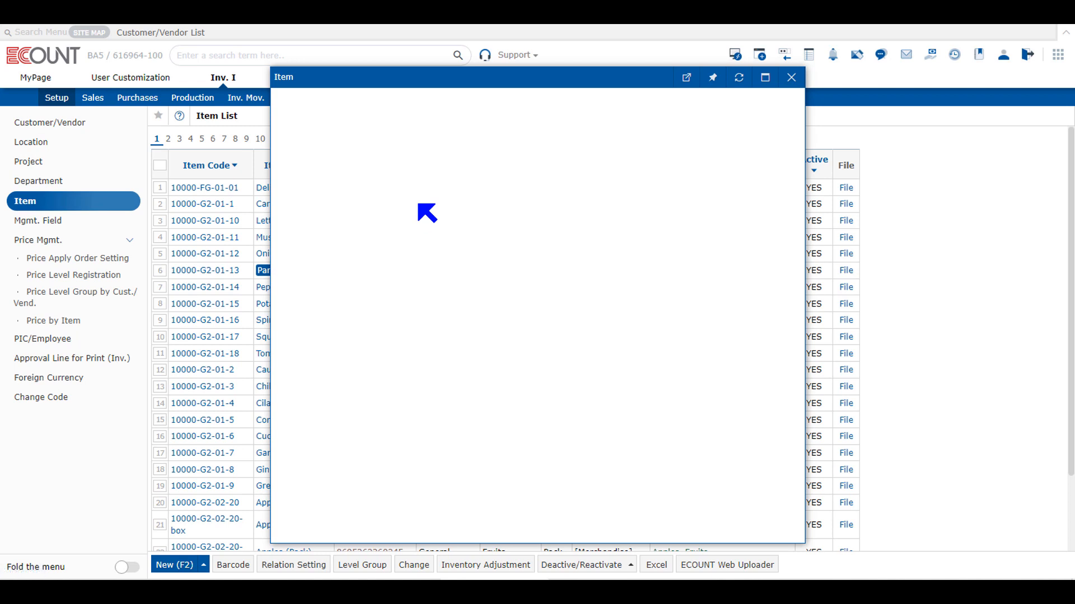
left_click(416, 120)
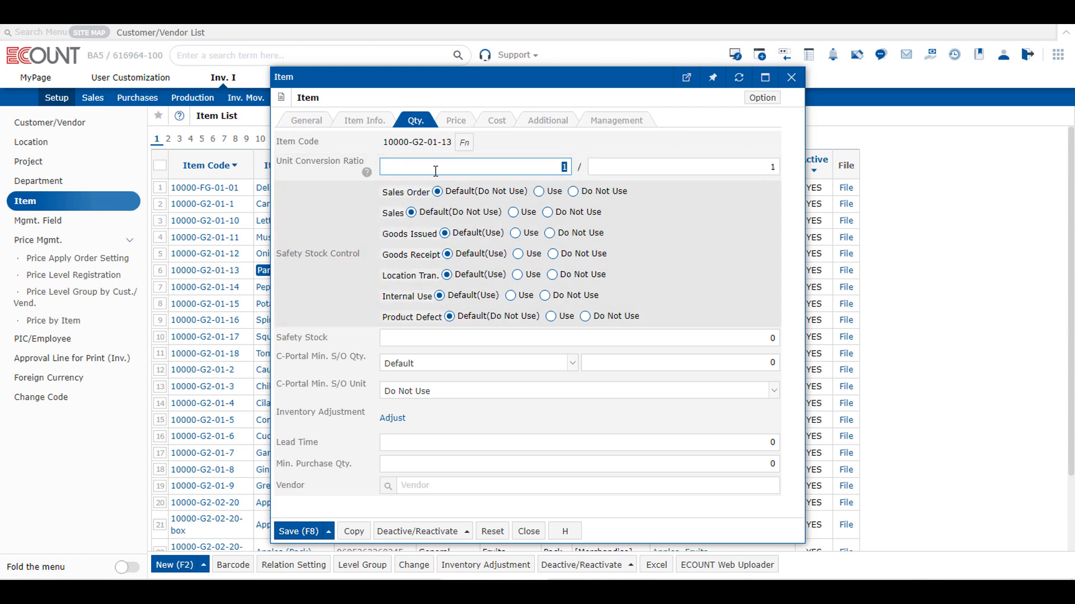
Step: Try the Do Not Use and Use options of Safety Stock Control for sales orders
left_click(581, 196)
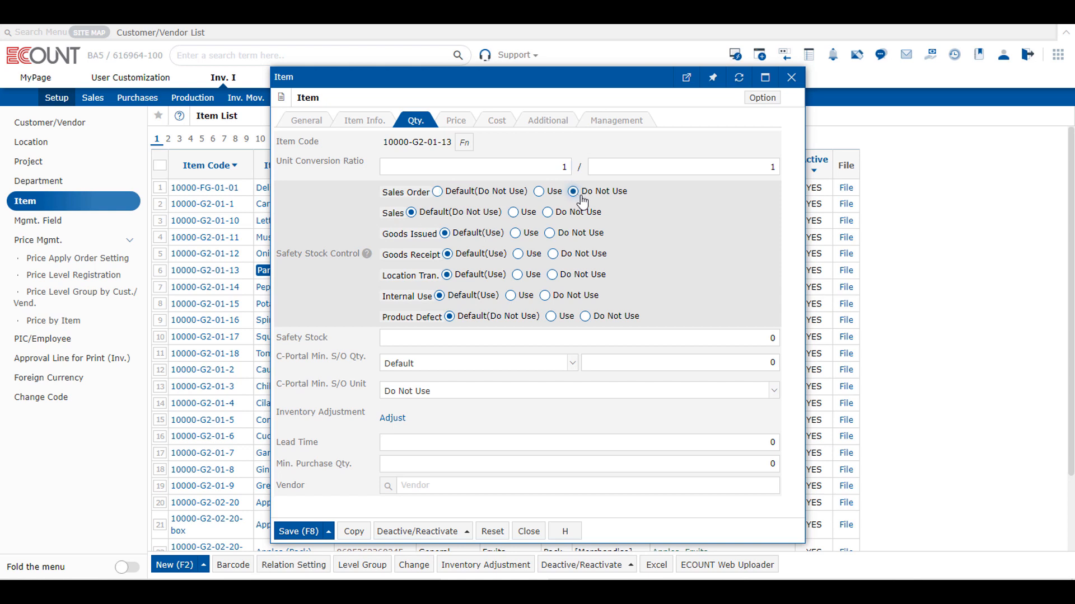
left_click(539, 192)
left_click(586, 196)
left_click(540, 193)
Step: Set the item's Safety Stock to 60 and its C-Portal Min. S/O Qty. to Default with a quantity of 5
left_click(613, 338)
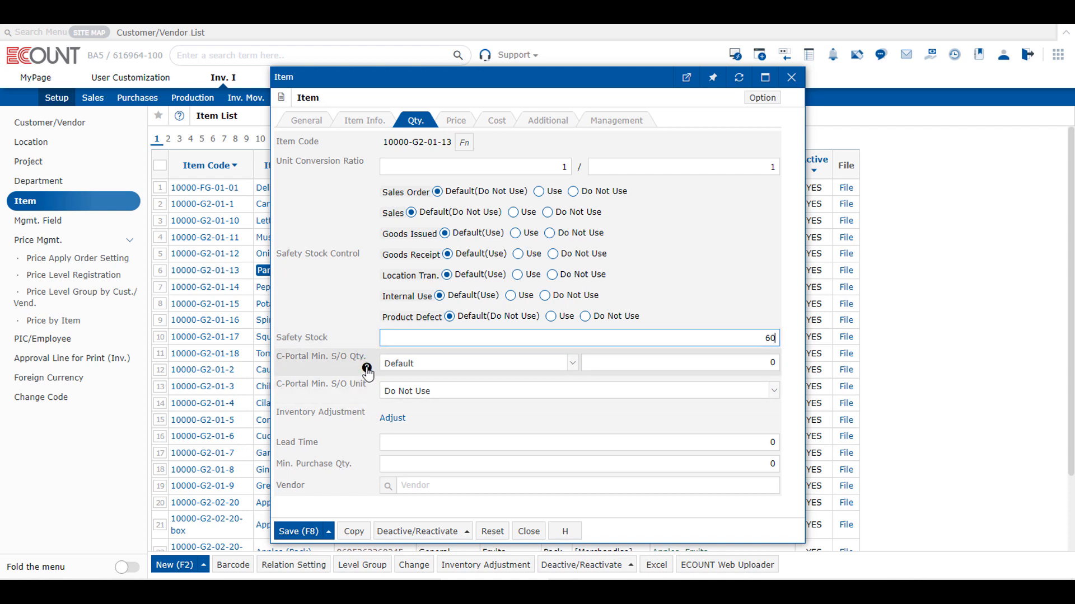
mouse_move(367, 374)
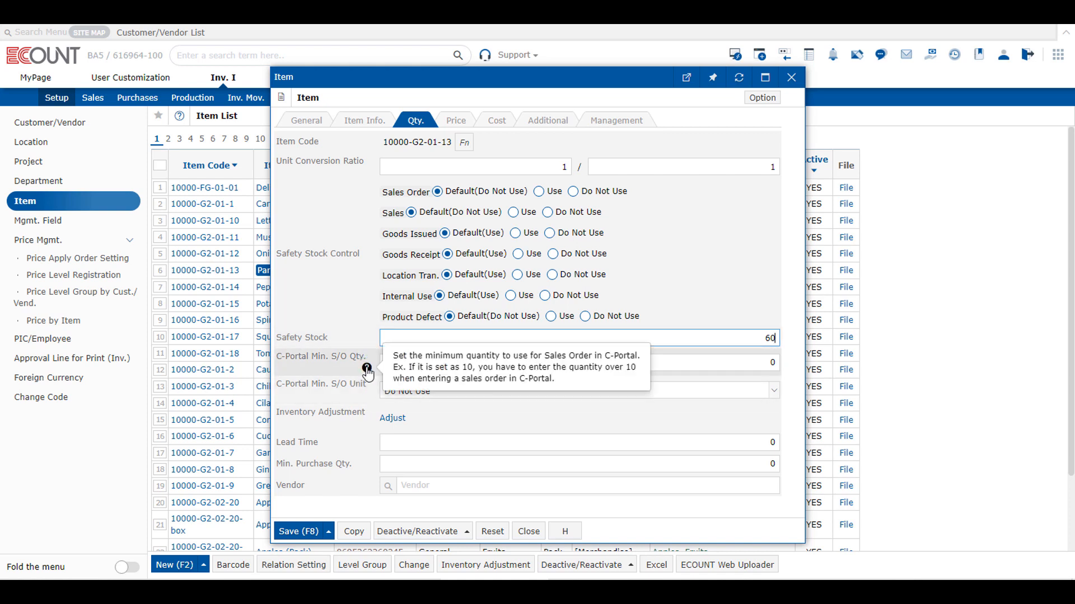
mouse_move(367, 402)
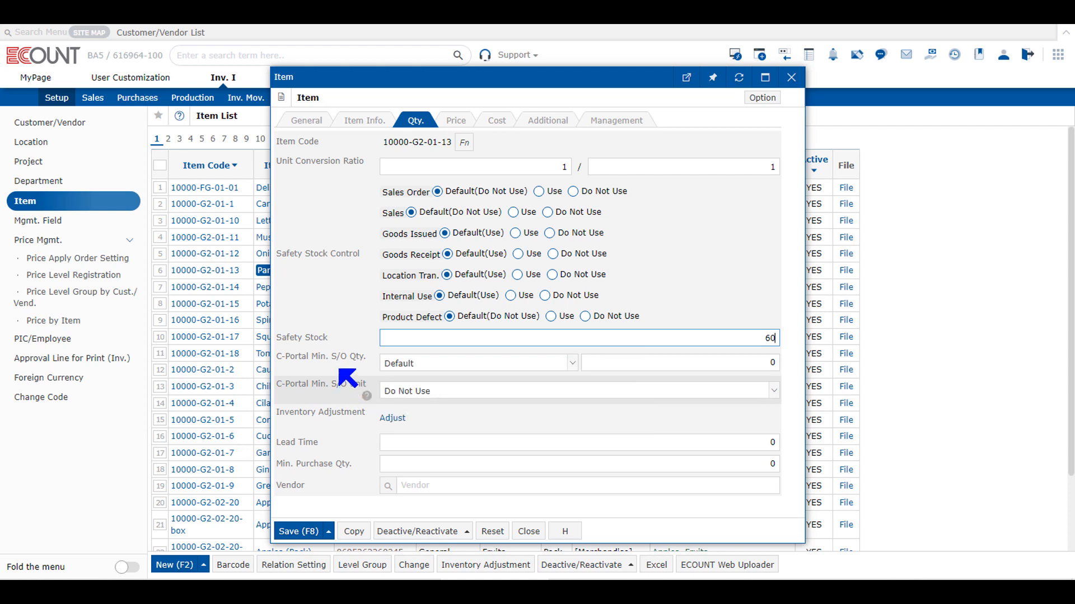
left_click(436, 363)
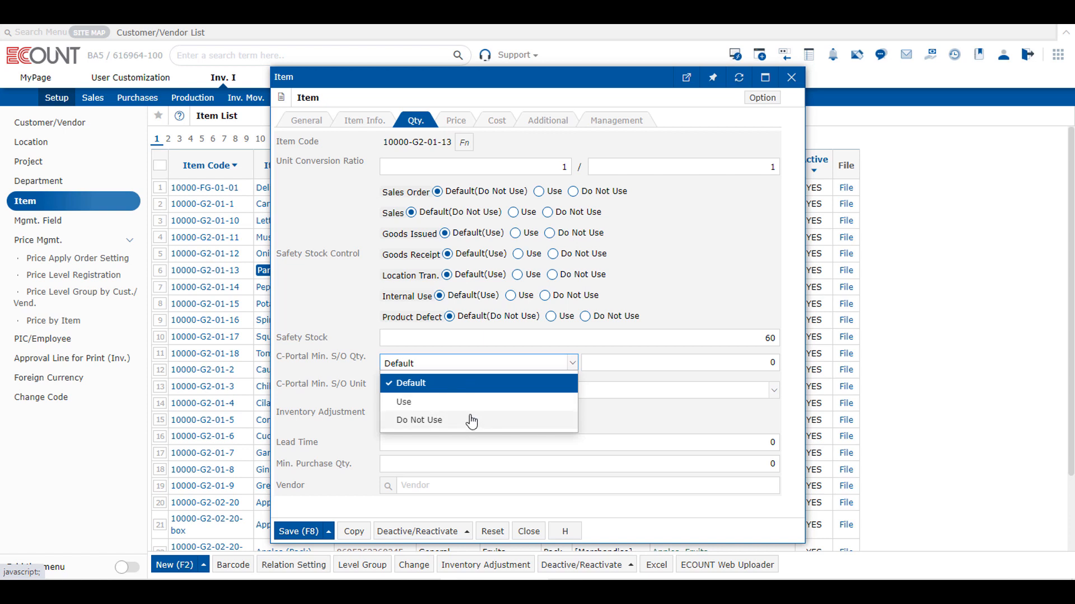
left_click(391, 383)
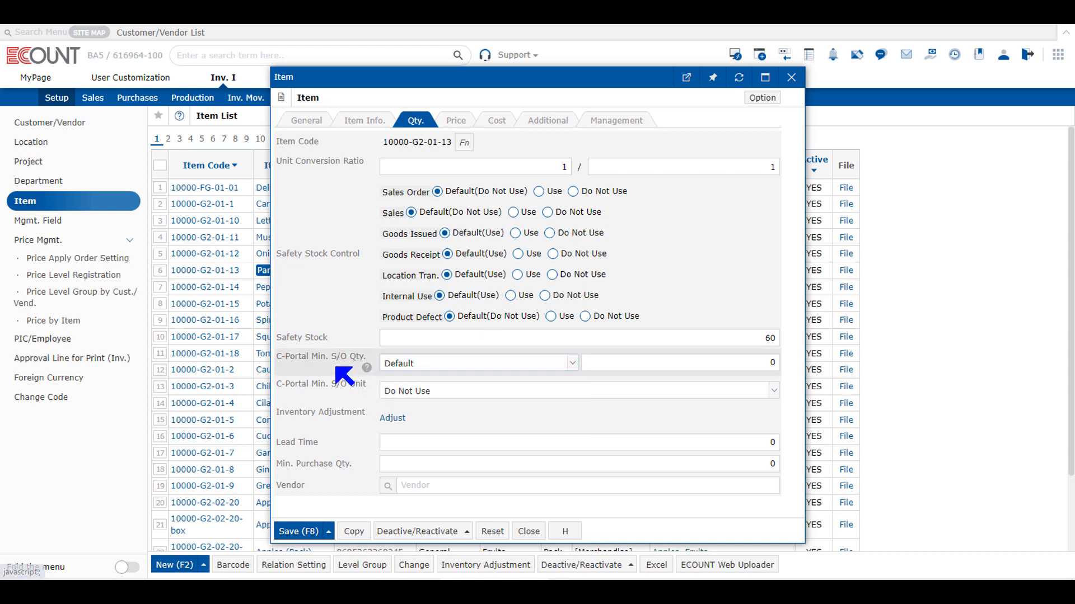
left_click(654, 361)
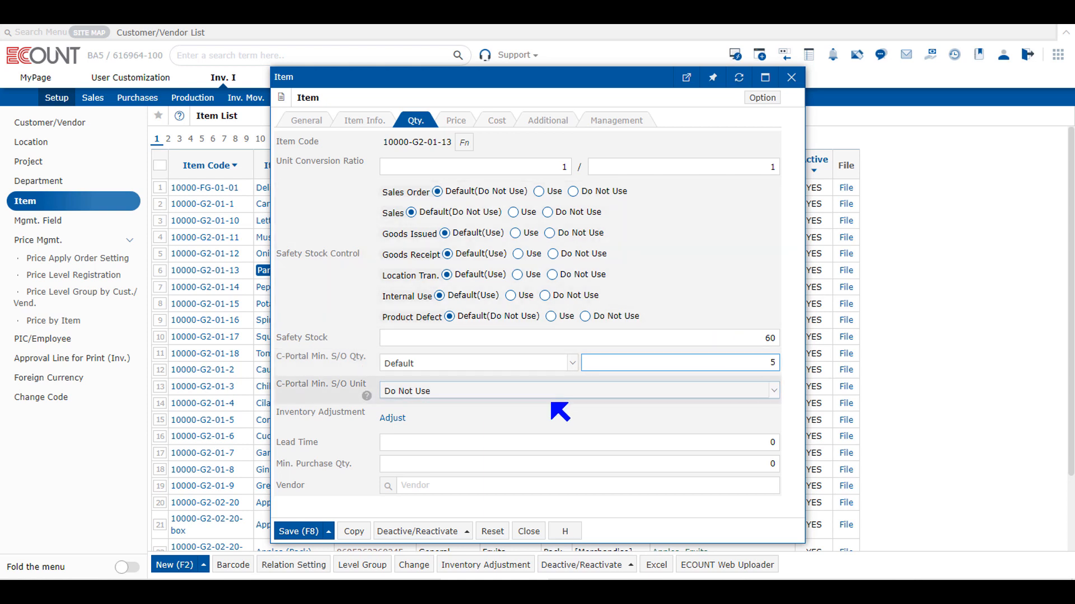
Step: Set the C-Portal Min. S/O Unit of item 10000-G2-01-13 to Use
left_click_drag(325, 385, 360, 387)
left_click(332, 395)
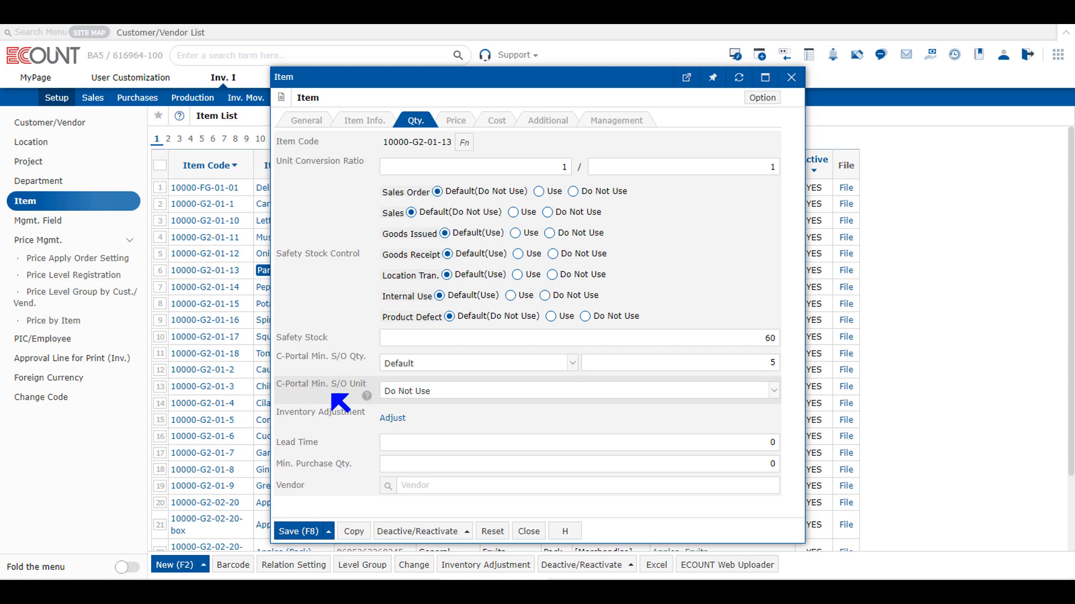
left_click(431, 400)
left_click(442, 406)
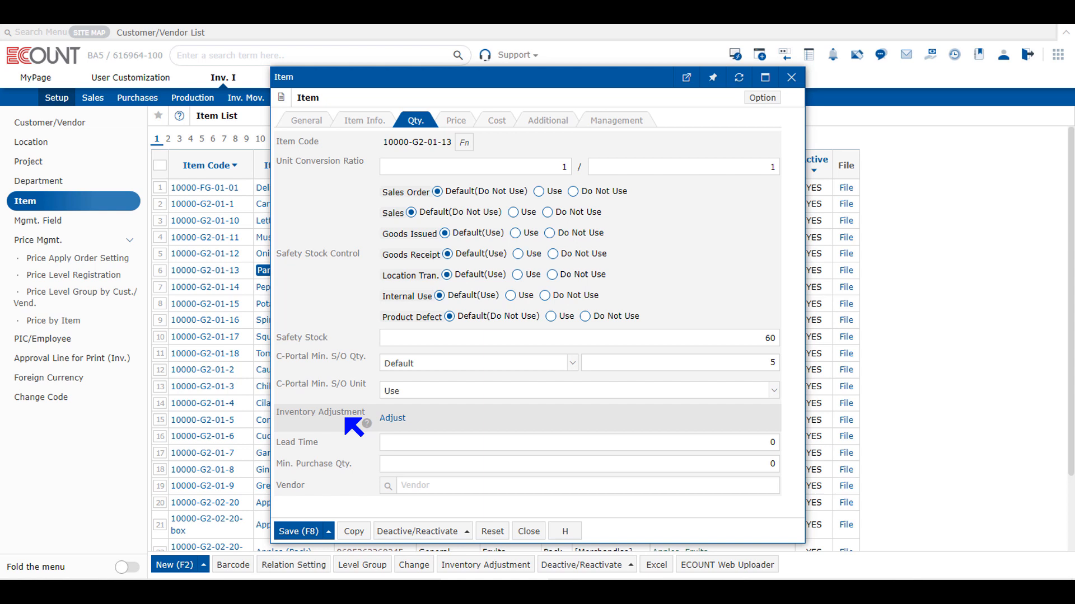
Step: Open the item's inventory adjustment and load the count for all locations dated 11/30/2022
left_click(393, 419)
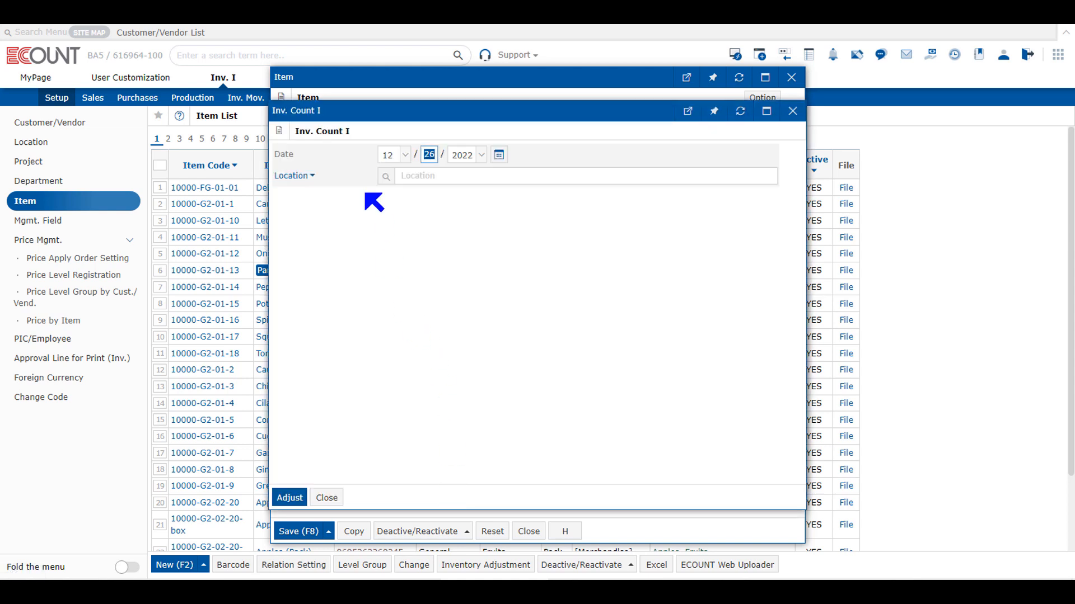
left_click(498, 155)
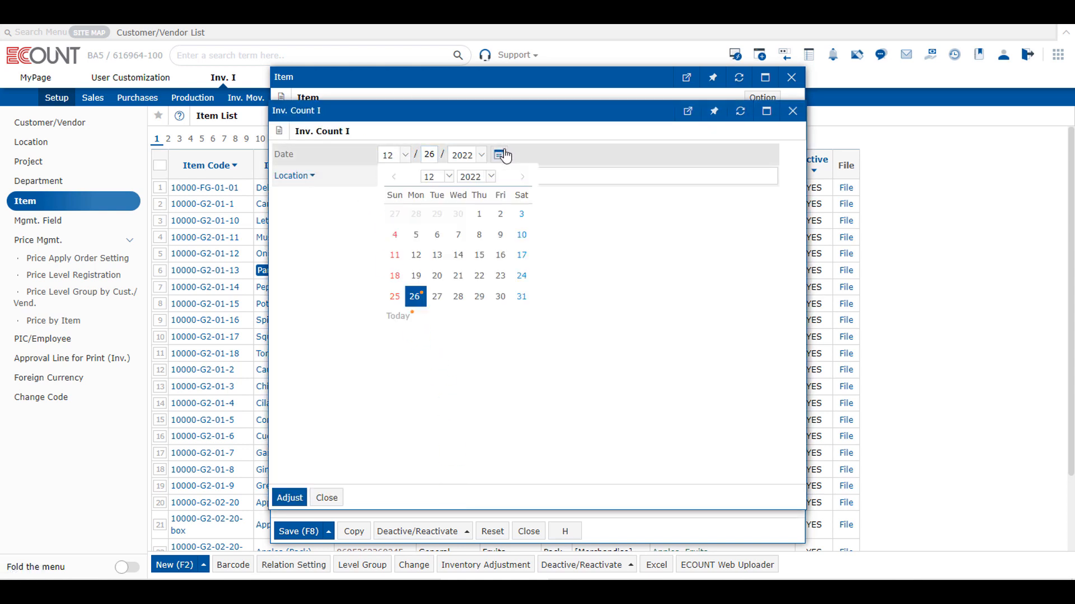
left_click(459, 215)
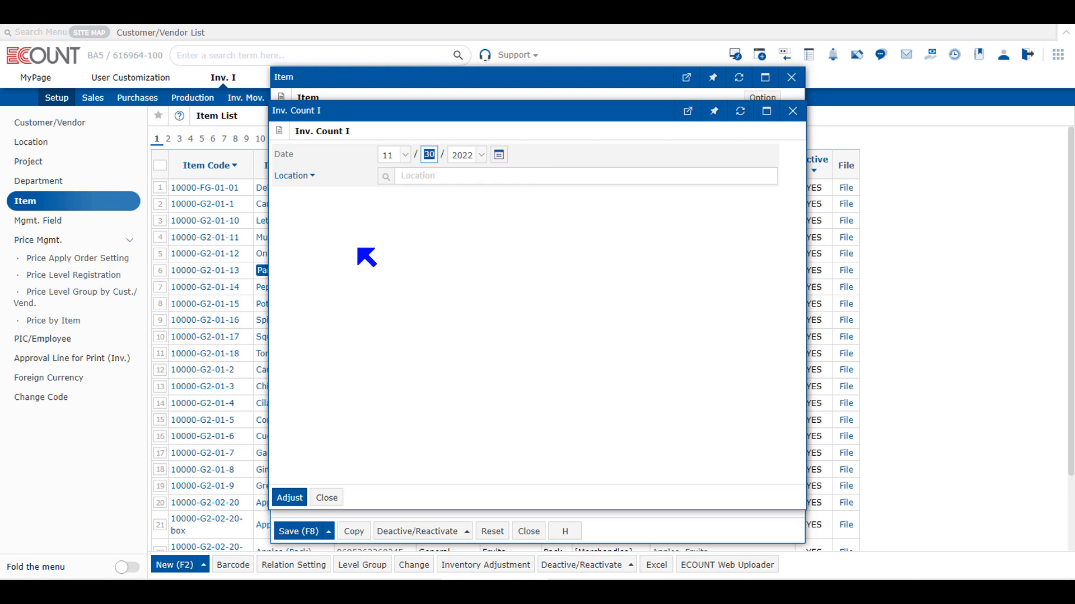
left_click(290, 498)
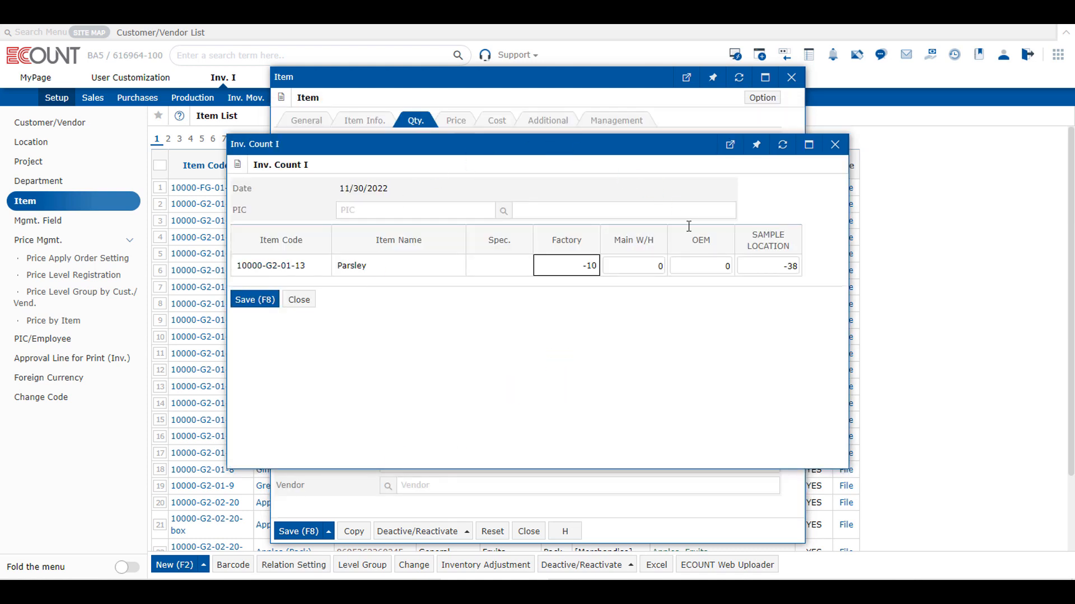
Step: Examine the Parsley quantities for Factory, Main W/H, OEM and SAMPLE LOCATION, and close the inventory count without saving
left_click(644, 267)
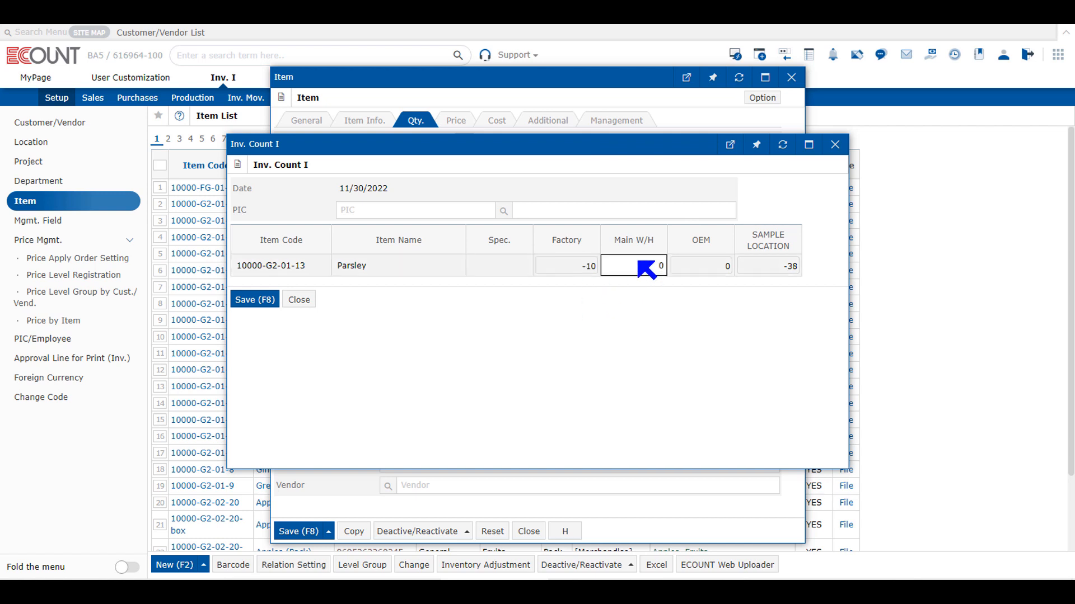
left_click(706, 268)
left_click(783, 268)
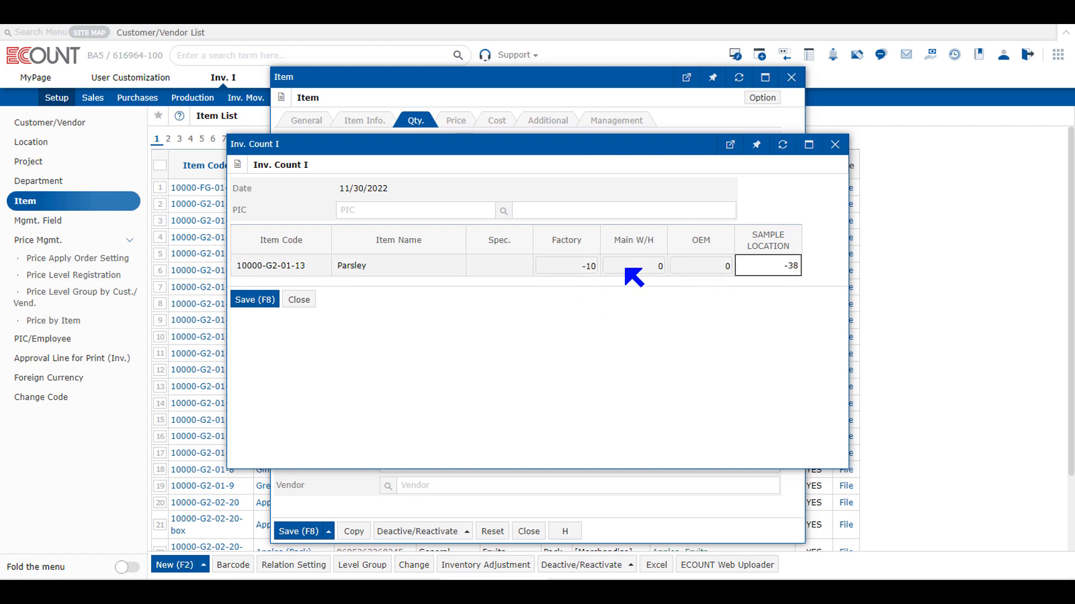
left_click(593, 268)
left_click(643, 269)
left_click(704, 269)
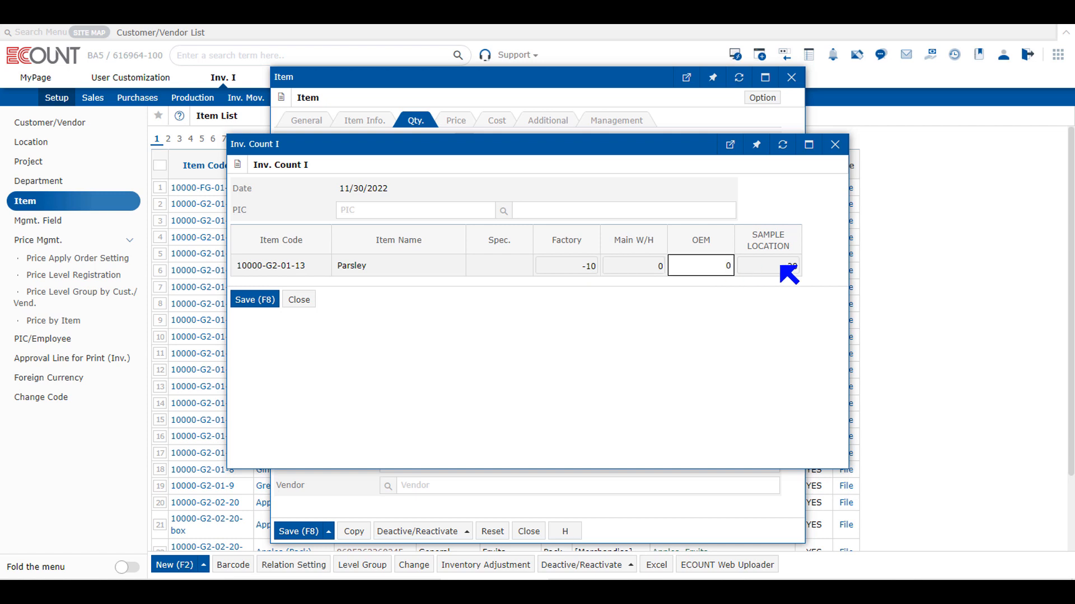
left_click(783, 268)
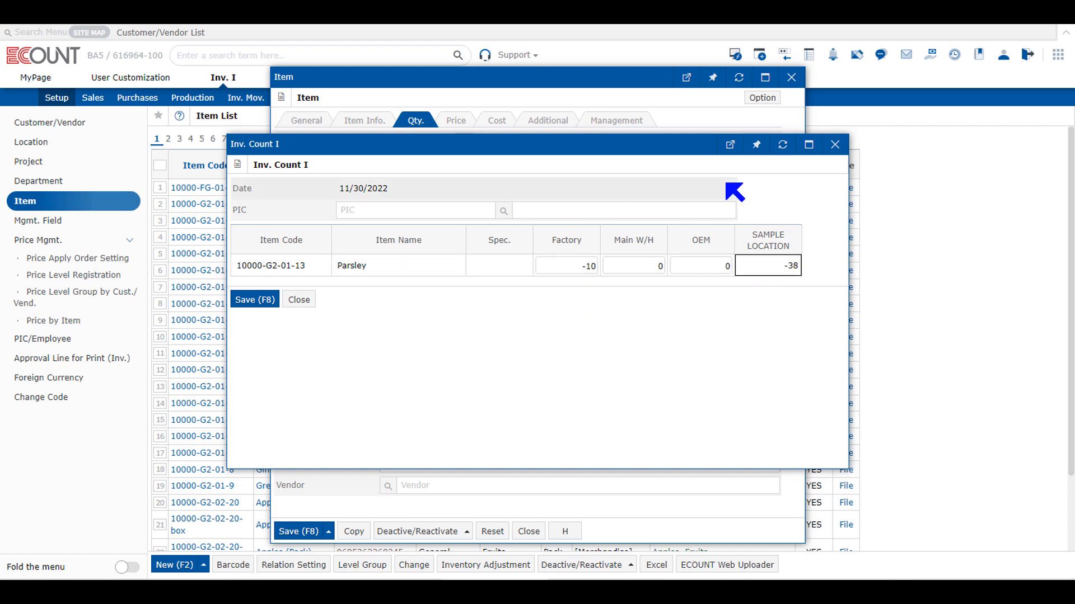
left_click(733, 387)
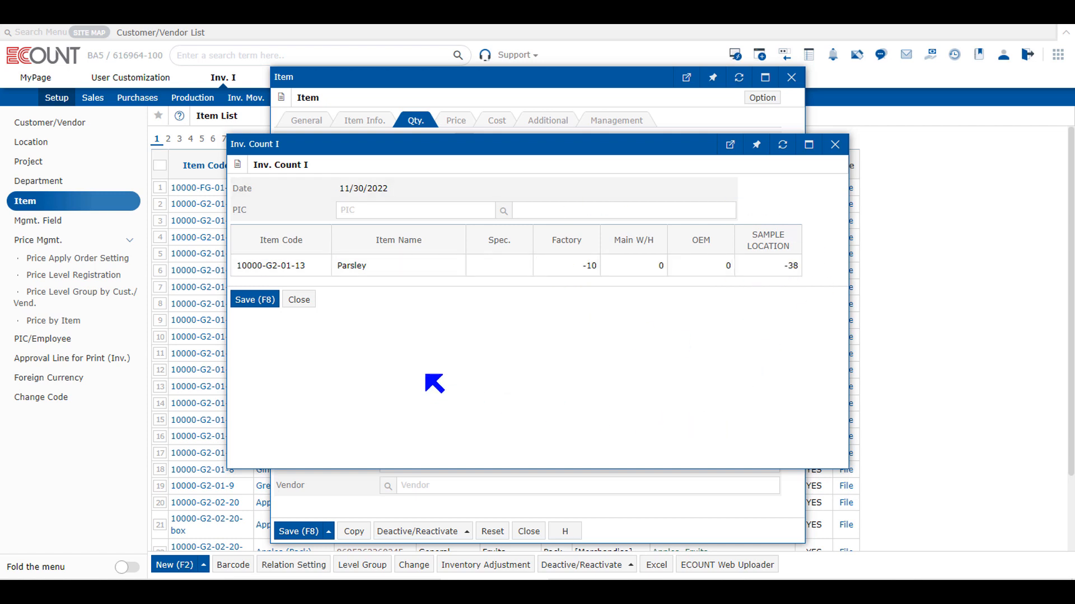
left_click(299, 300)
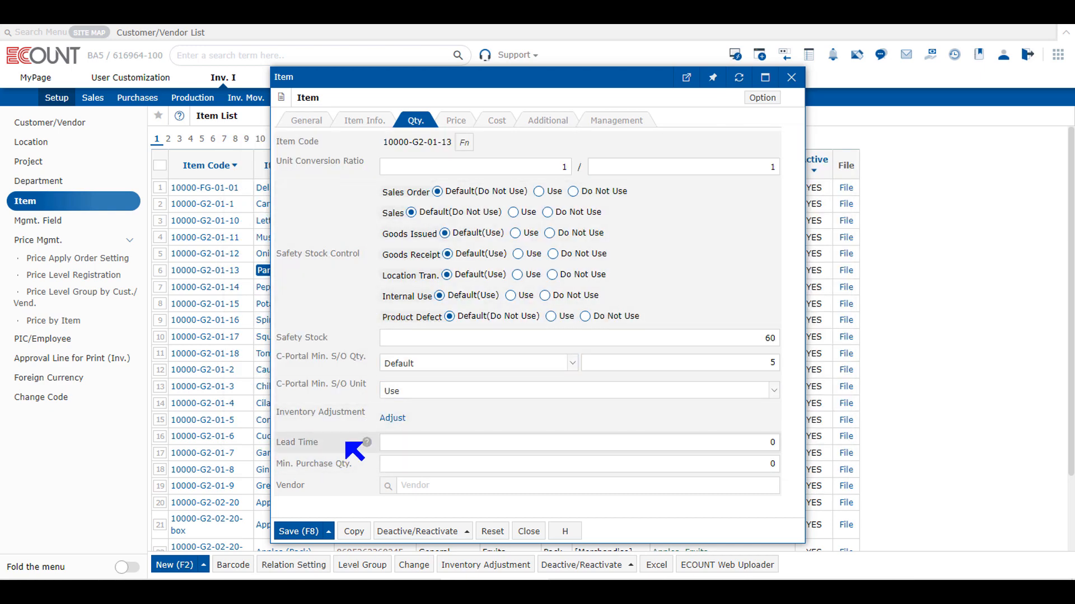
mouse_move(366, 443)
mouse_move(368, 465)
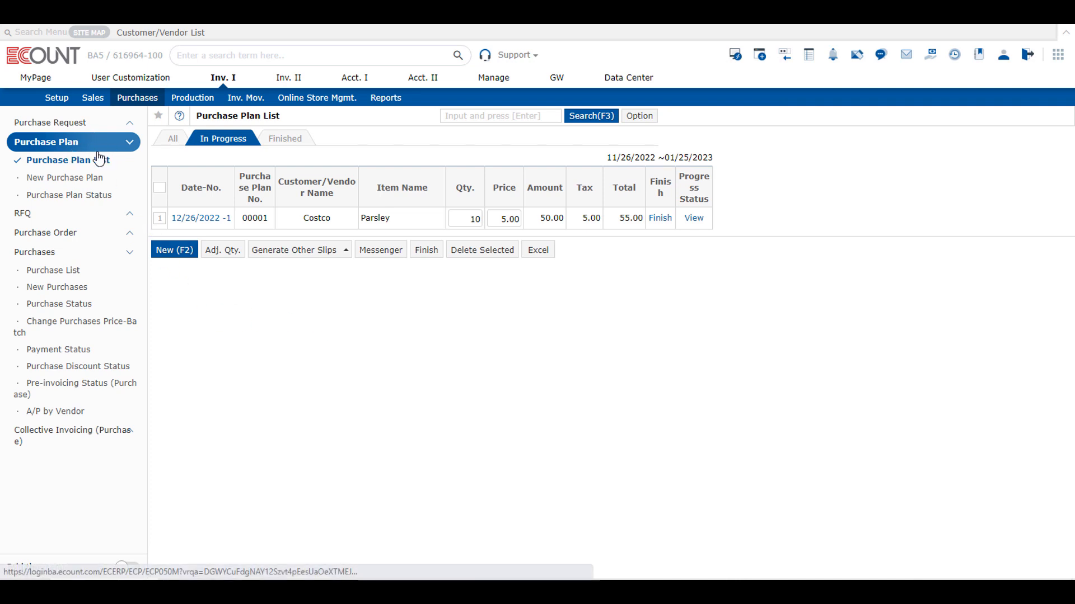
Step: Recalculate the P/O quantity of the Parsley purchase plan with all formula factors included and save the adjustment
left_click(160, 218)
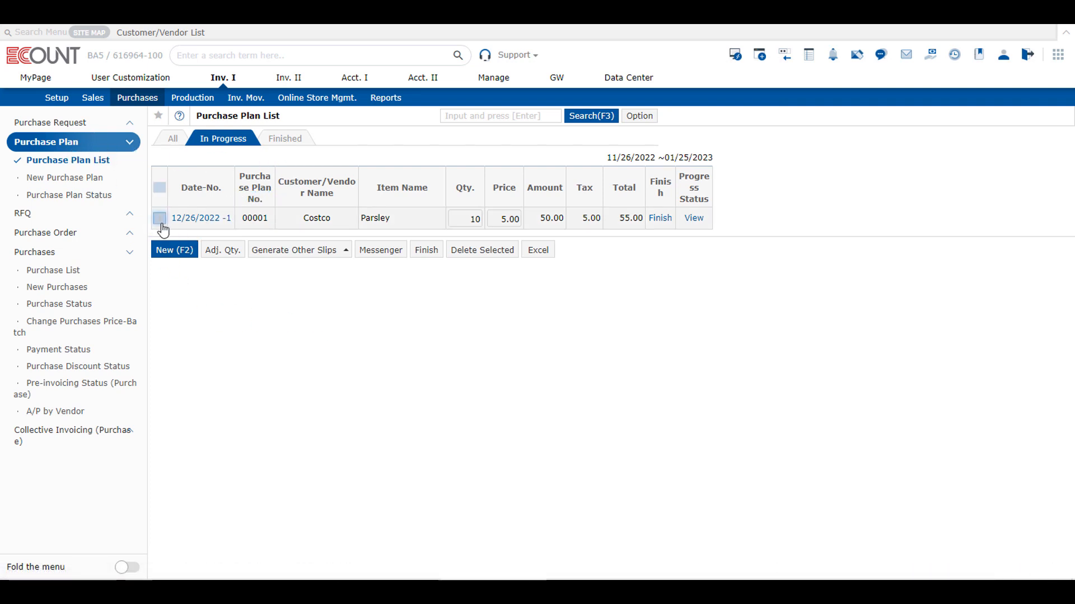
left_click(229, 259)
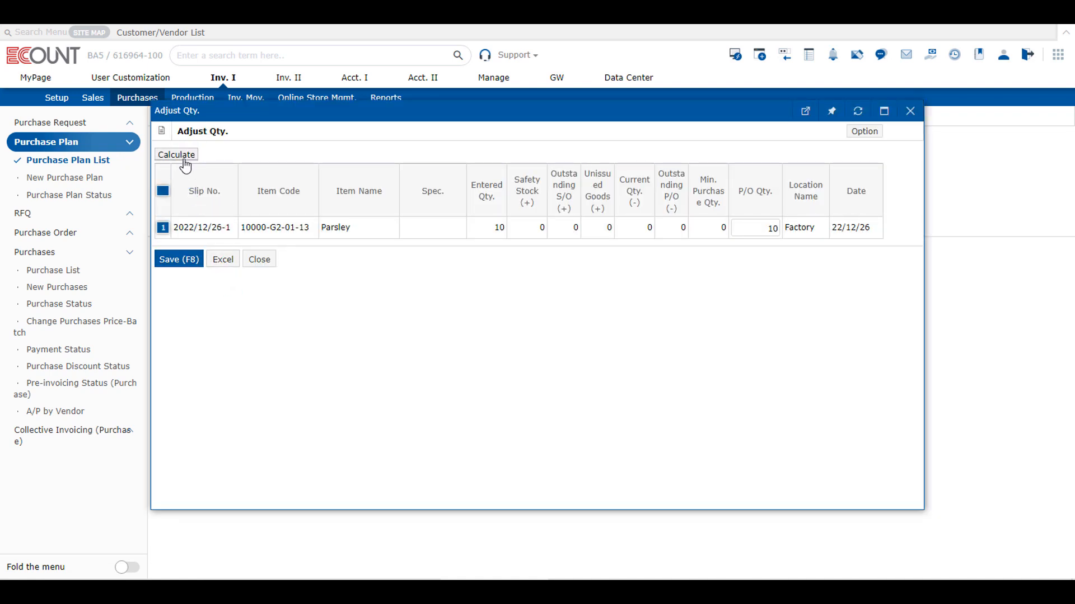
left_click(183, 158)
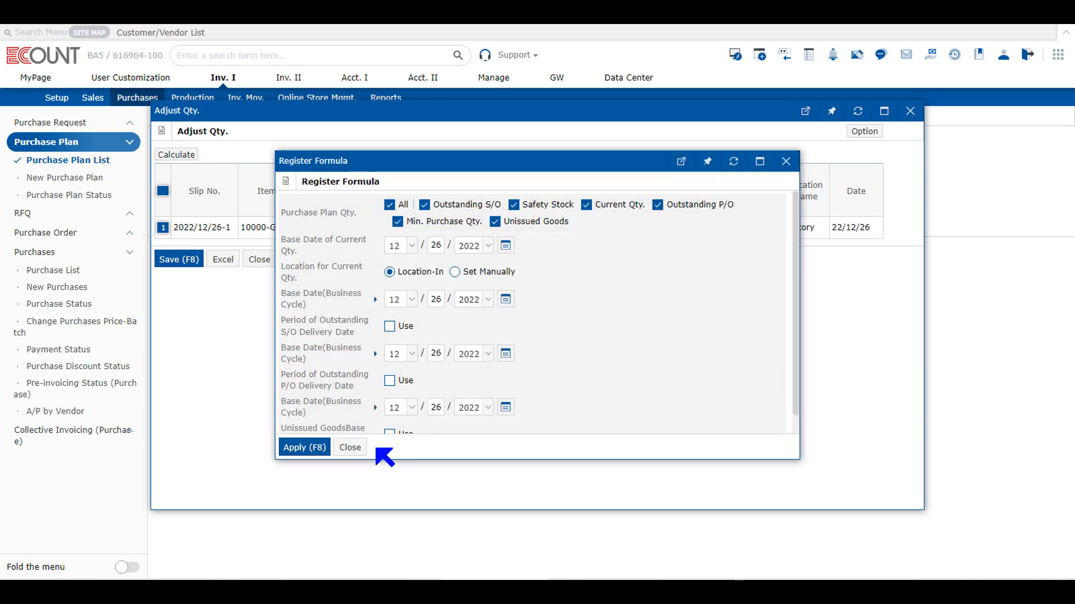
left_click(305, 447)
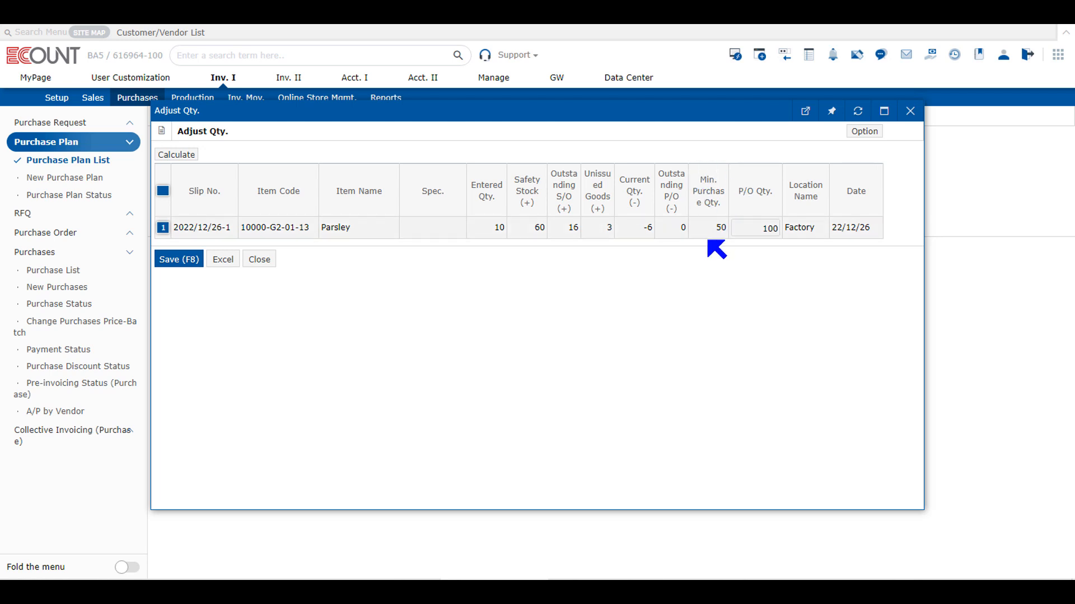
left_click(177, 259)
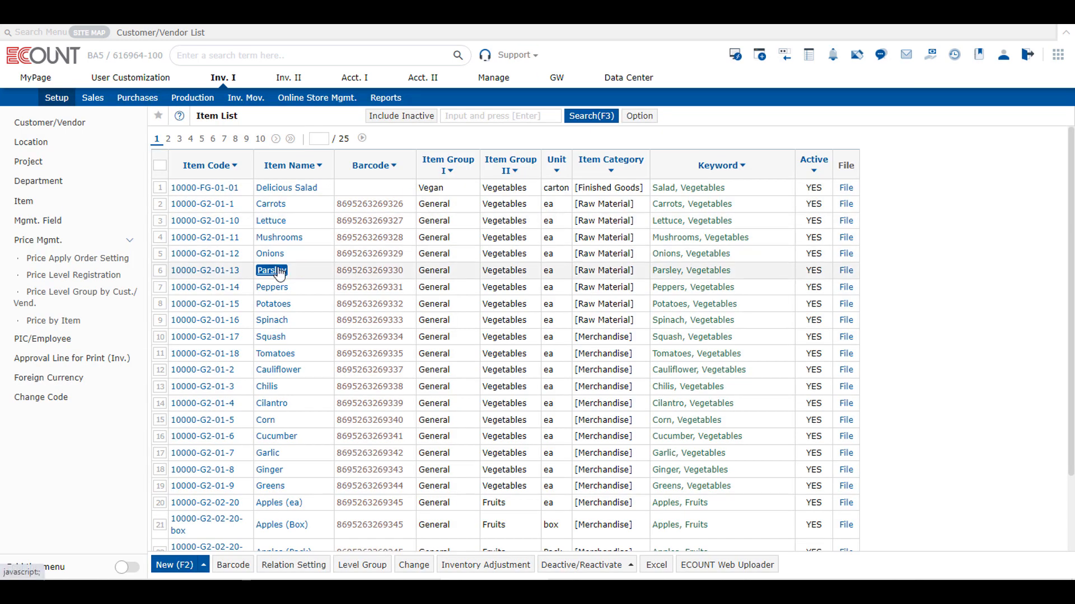
Step: Examine the Vendor field in Parsley's quantity settings and open the quantity settings of the Milk item 10000-G2-03-41
left_click(280, 273)
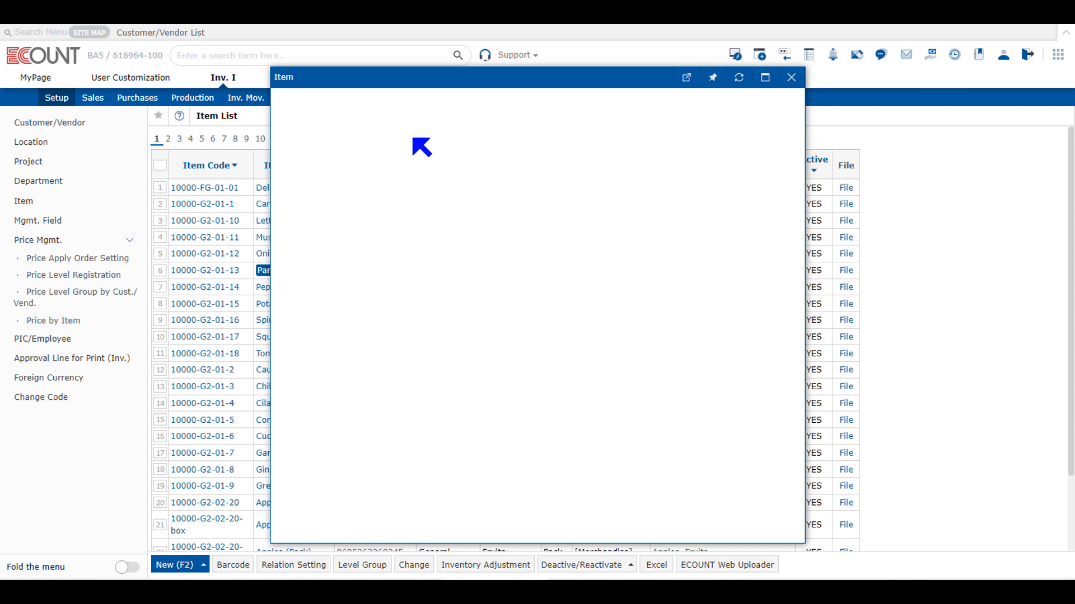
left_click(414, 120)
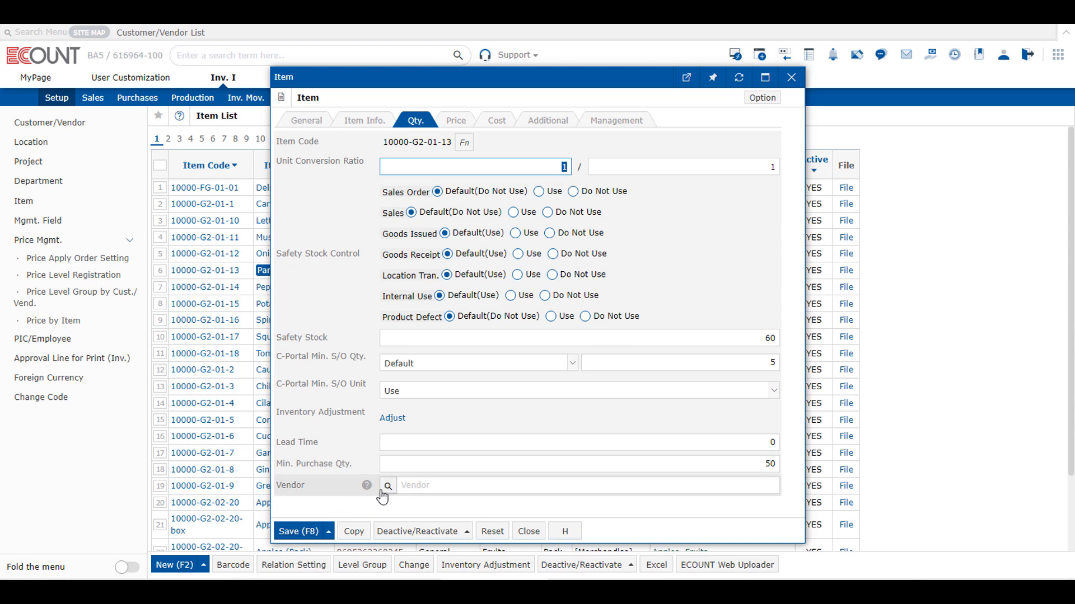
left_click_drag(306, 486, 275, 482)
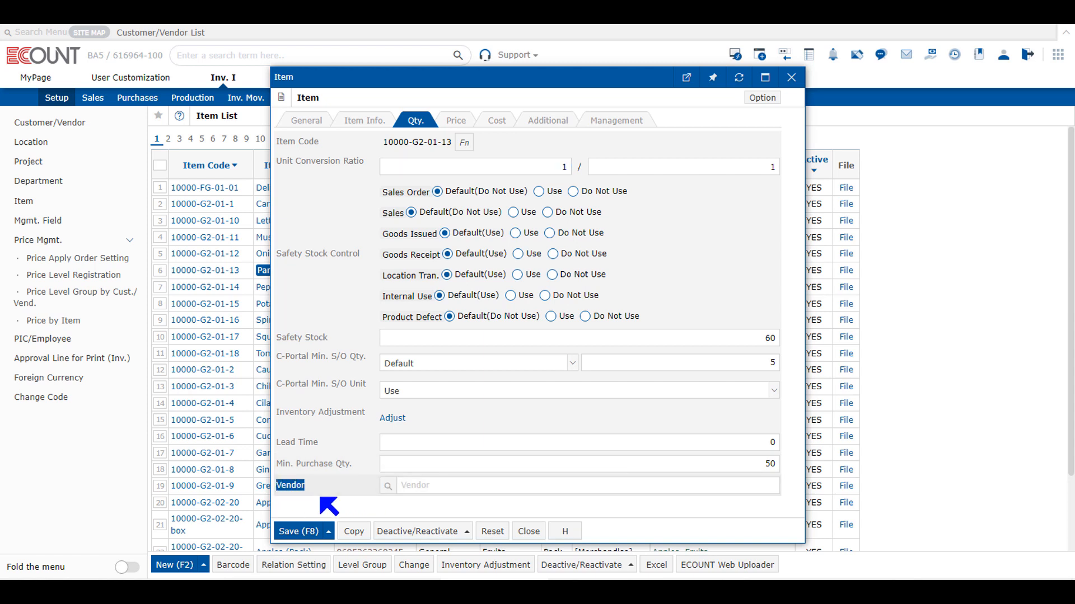
left_click(330, 504)
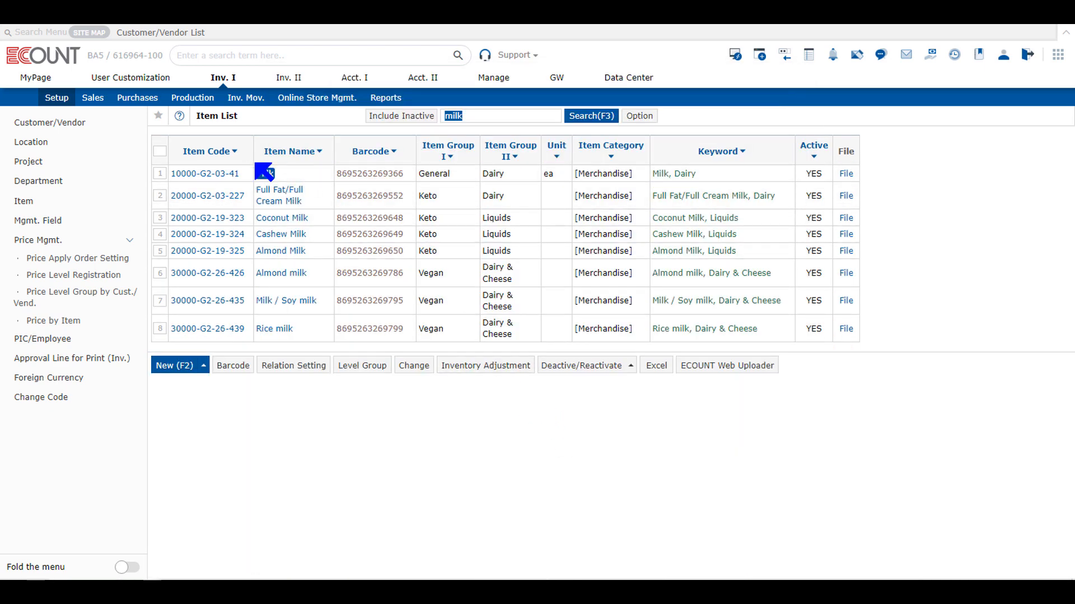
left_click(265, 178)
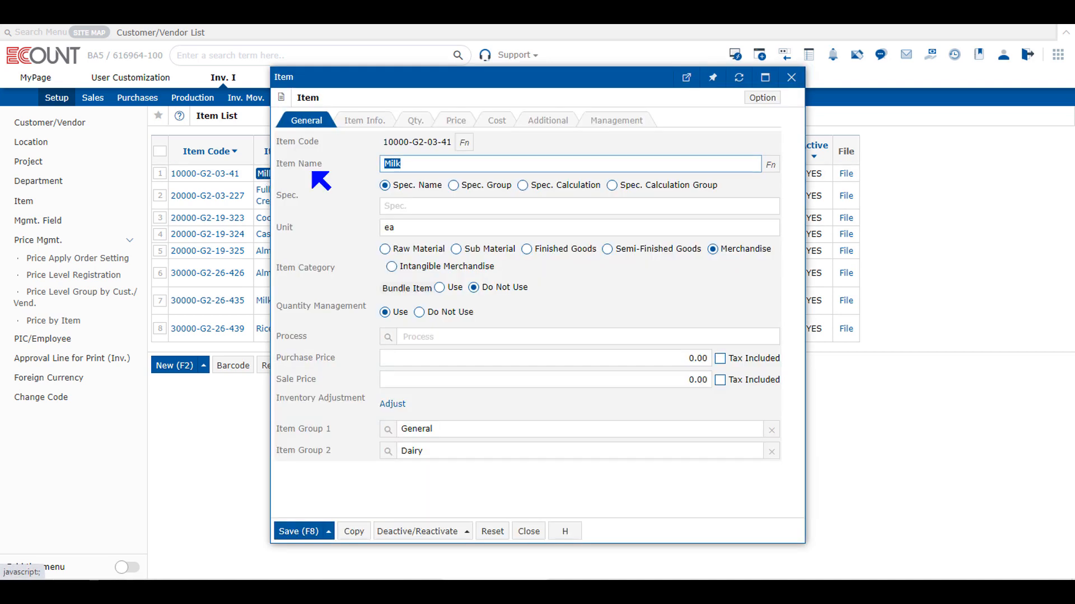
left_click(415, 120)
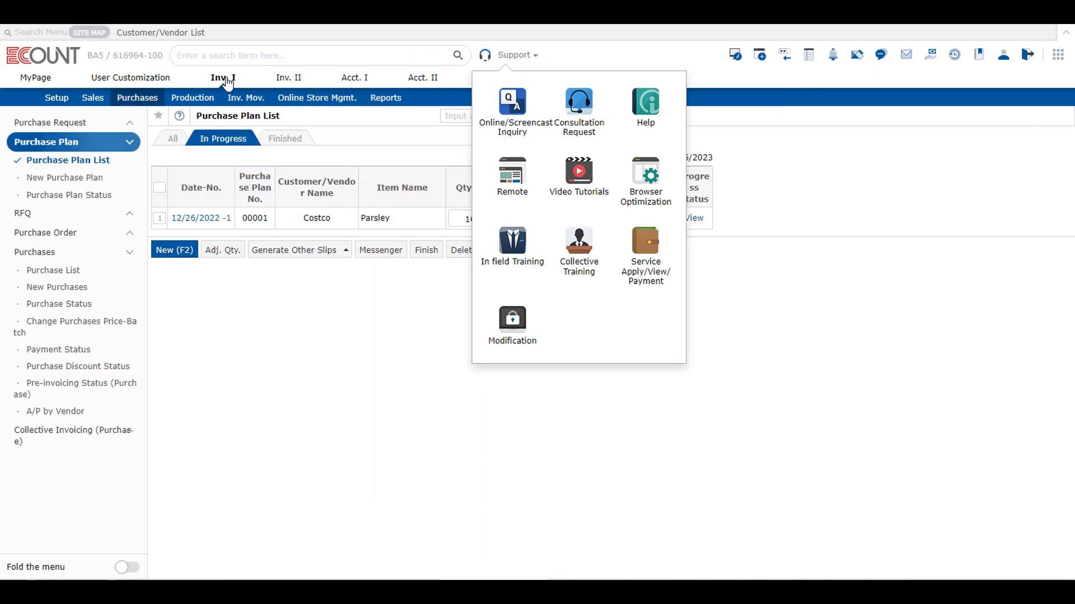
Step: Start a new purchase plan and add the item Milk (10000-G2-03-41) to its first line
left_click(93, 97)
left_click(137, 98)
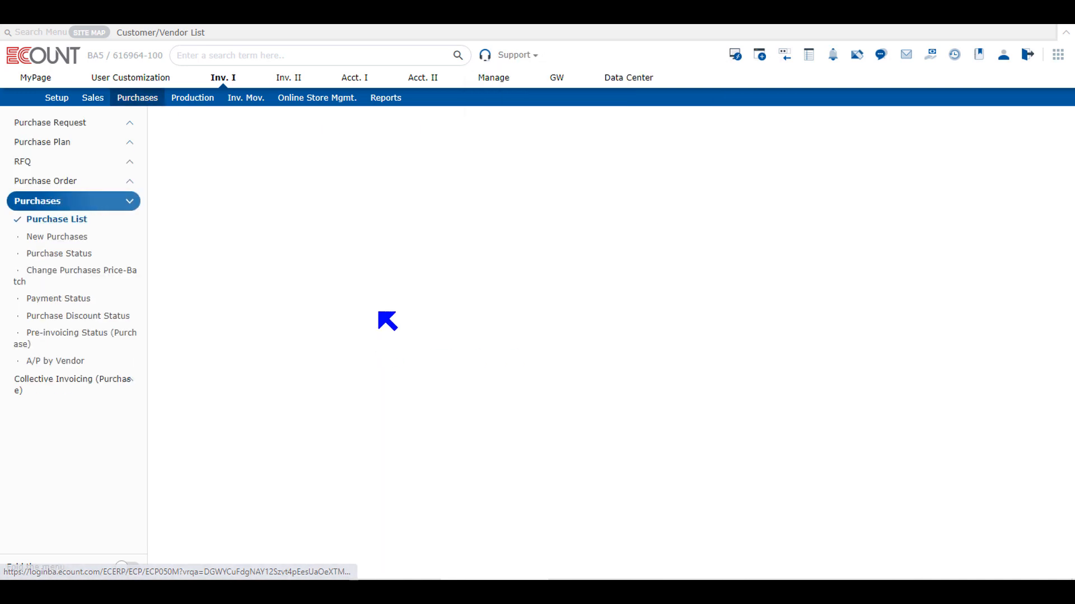
left_click(73, 143)
left_click(76, 179)
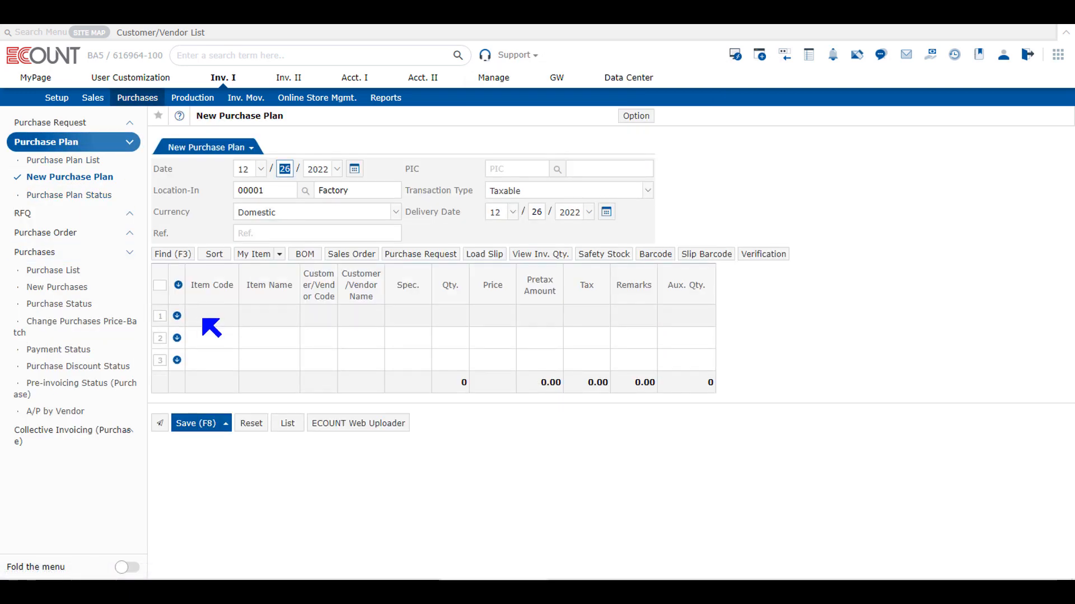
type("milk")
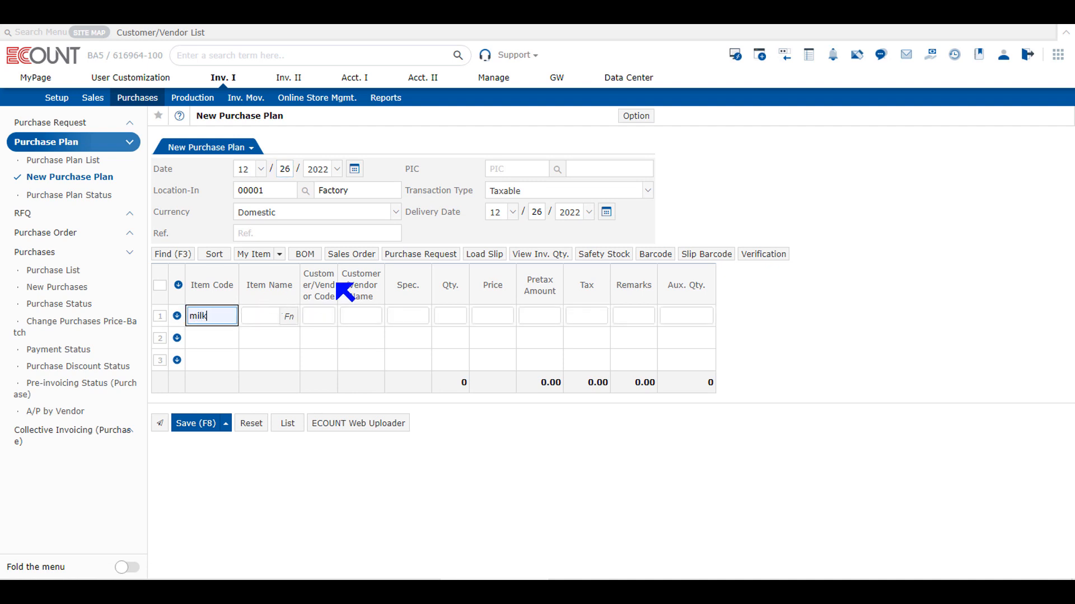
key("Return")
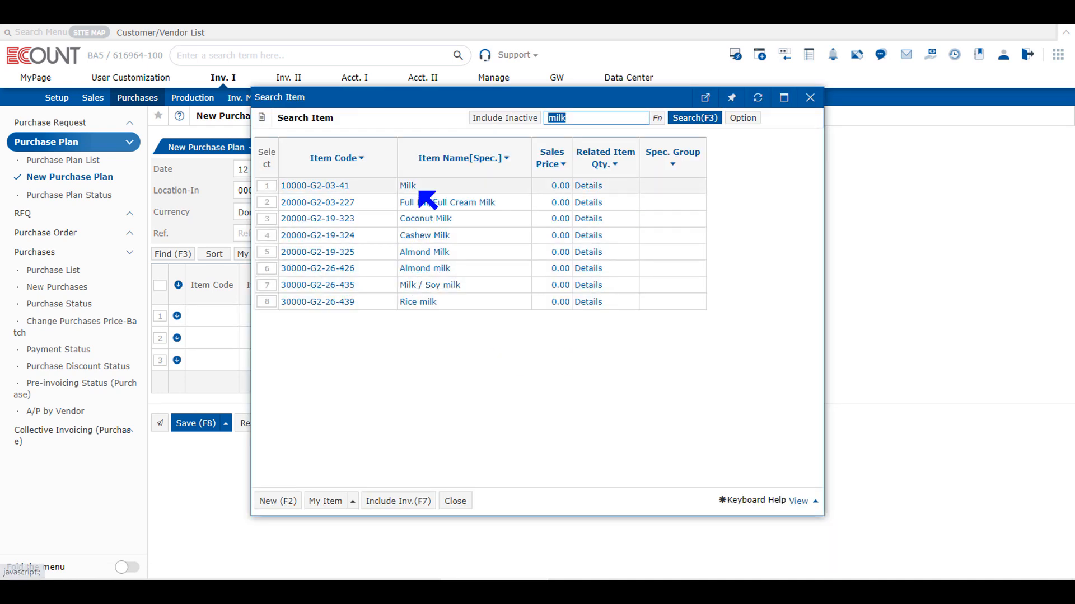
left_click(407, 185)
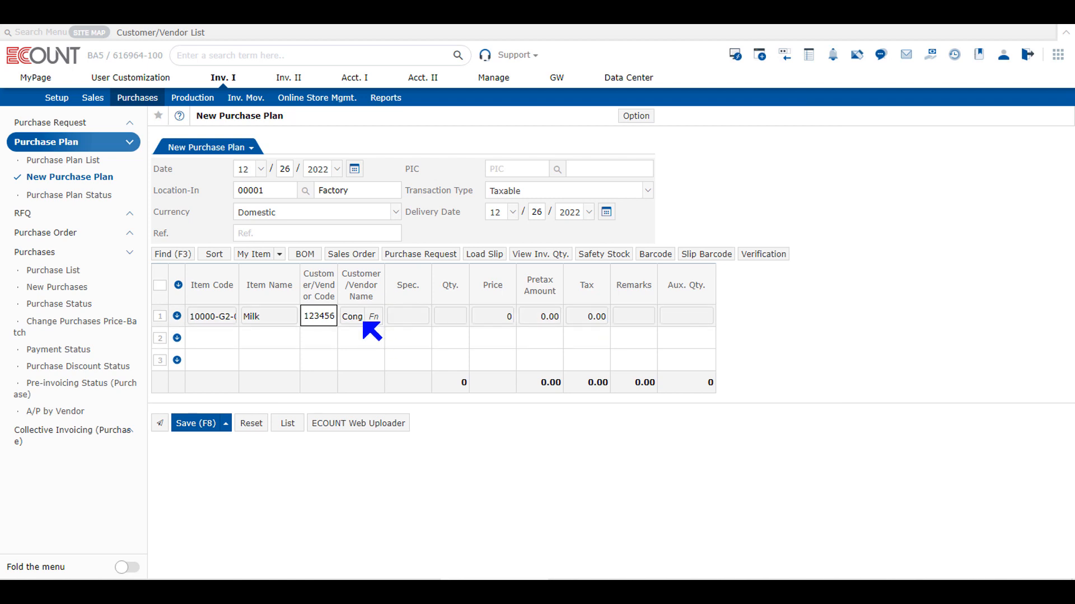
Step: Examine the Purchase Price, Sale Price and Tax Included fields in the Milk item's price settings
left_click_drag(385, 283, 423, 284)
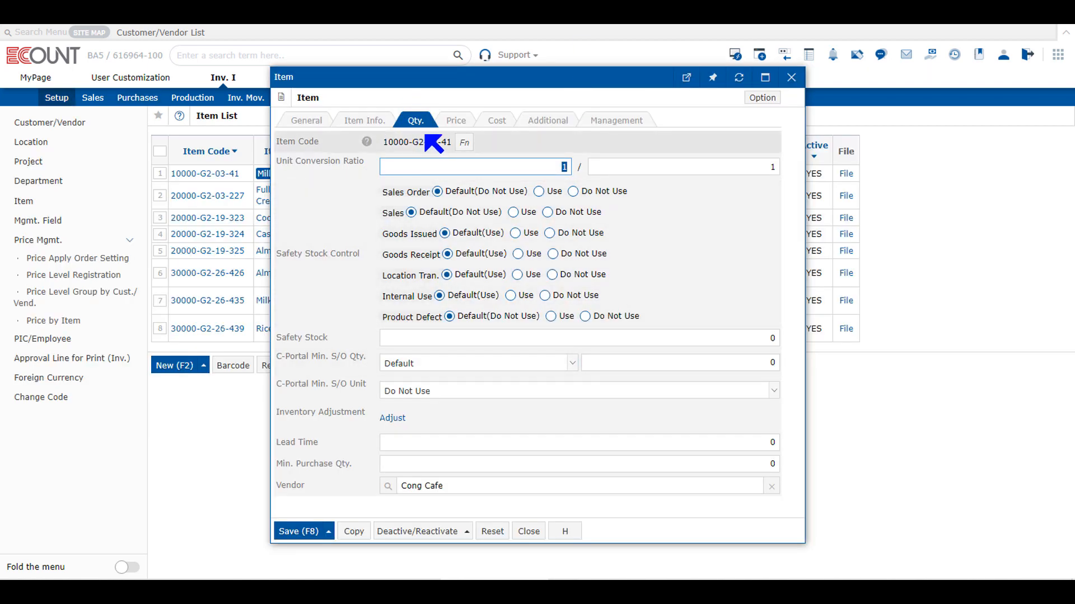
left_click(454, 120)
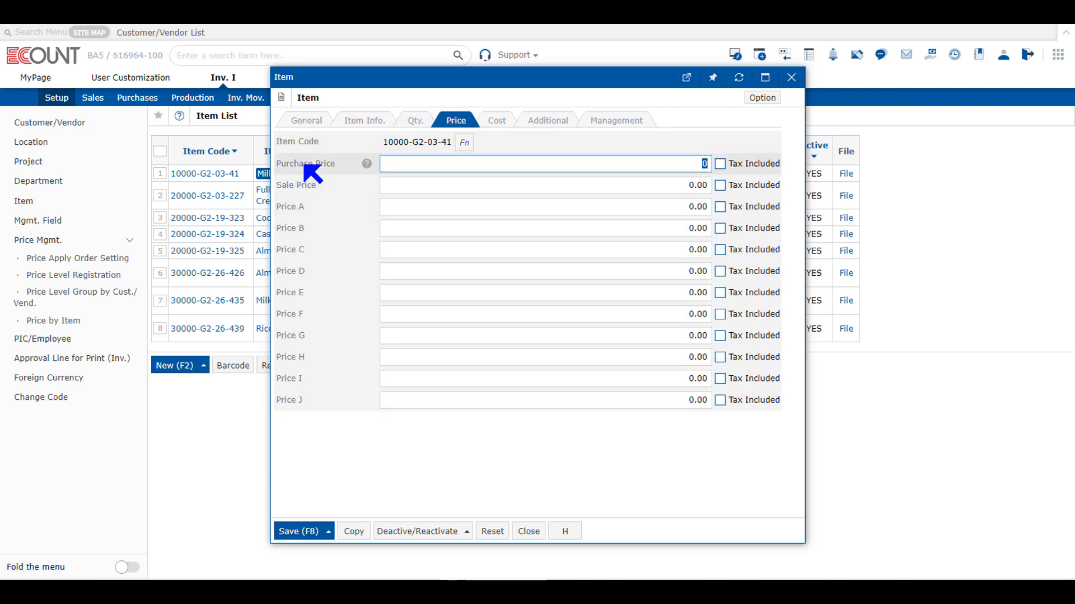
left_click_drag(303, 164, 338, 184)
left_click(336, 181)
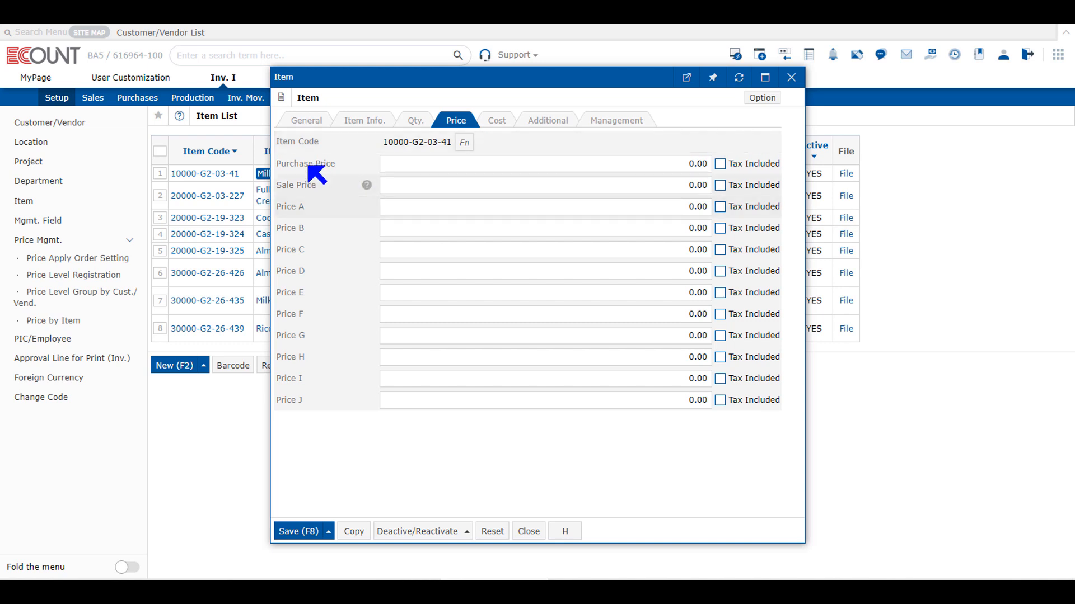
mouse_move(371, 197)
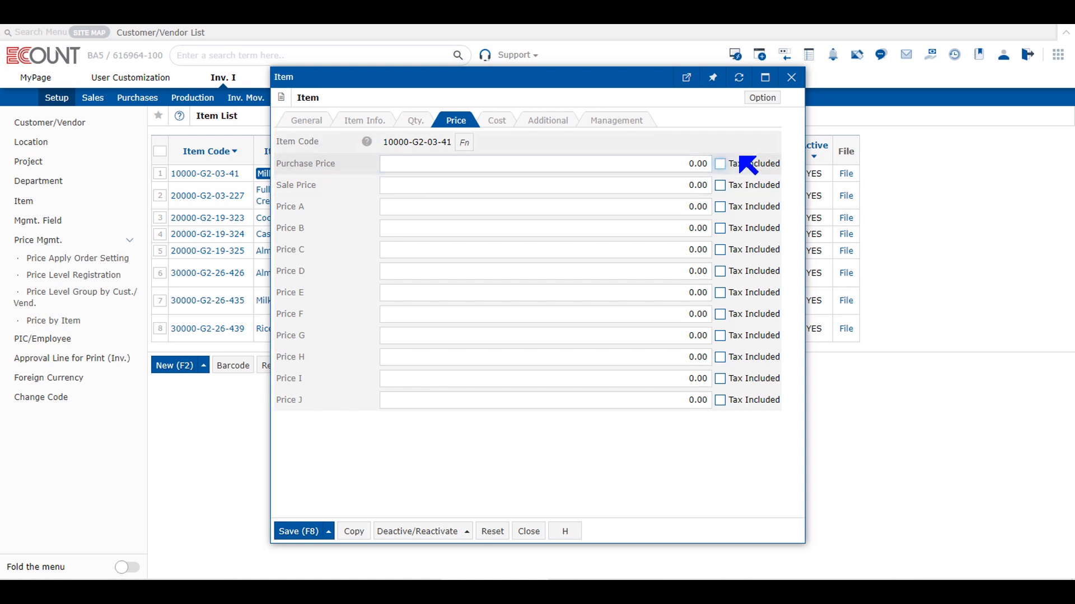
left_click(661, 180)
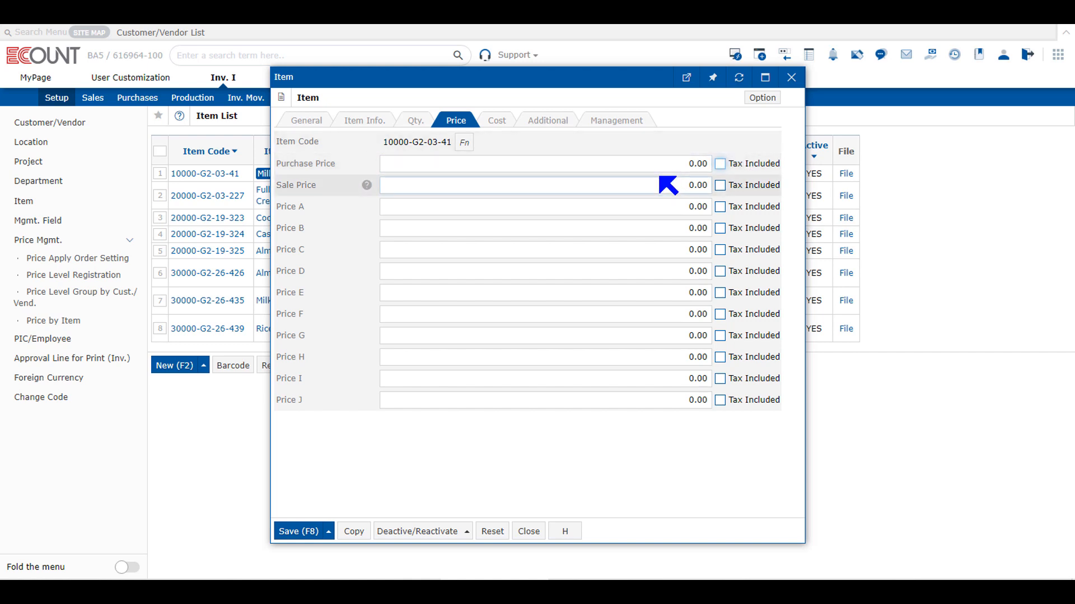
left_click(615, 177)
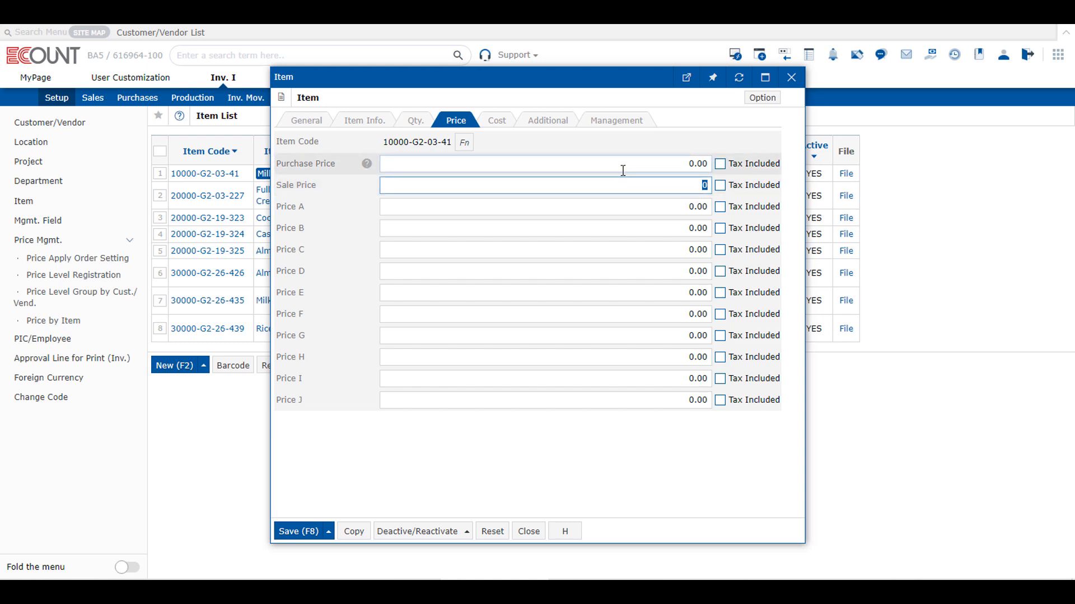
left_click(664, 164)
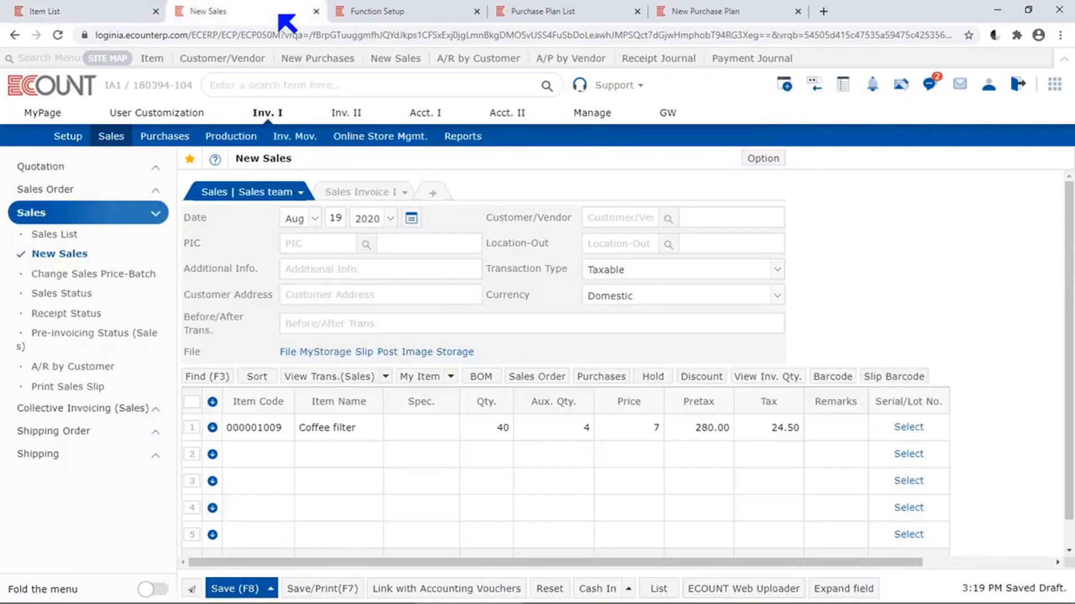
Step: Enter Milk (0000A) with quantity 1 on the second line of the new sales slip and set its price to 6.436782
left_click(270, 458)
type("00")
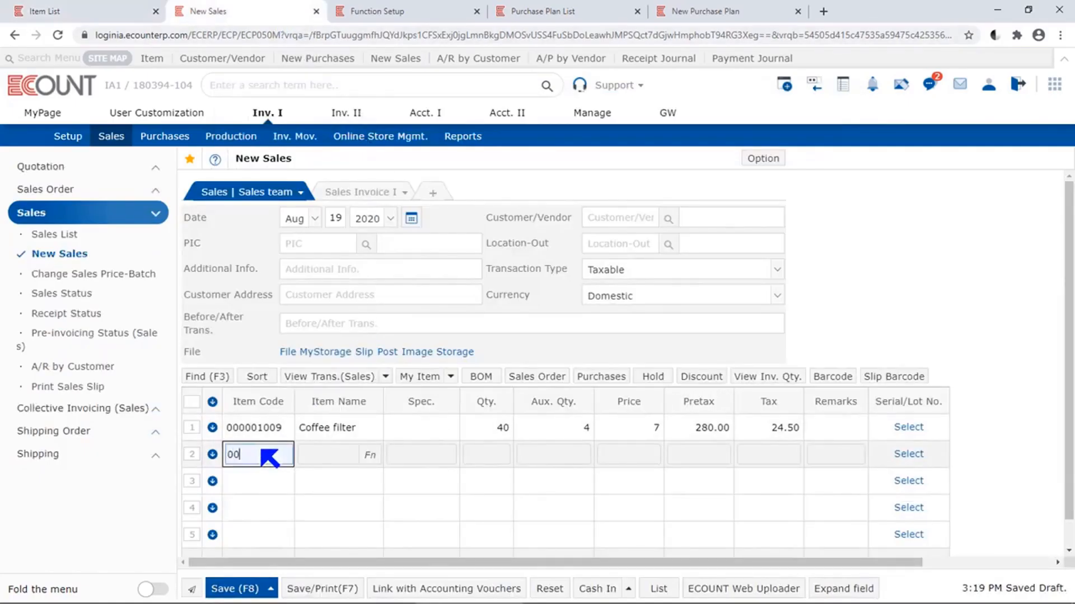
type("0a")
key("Return")
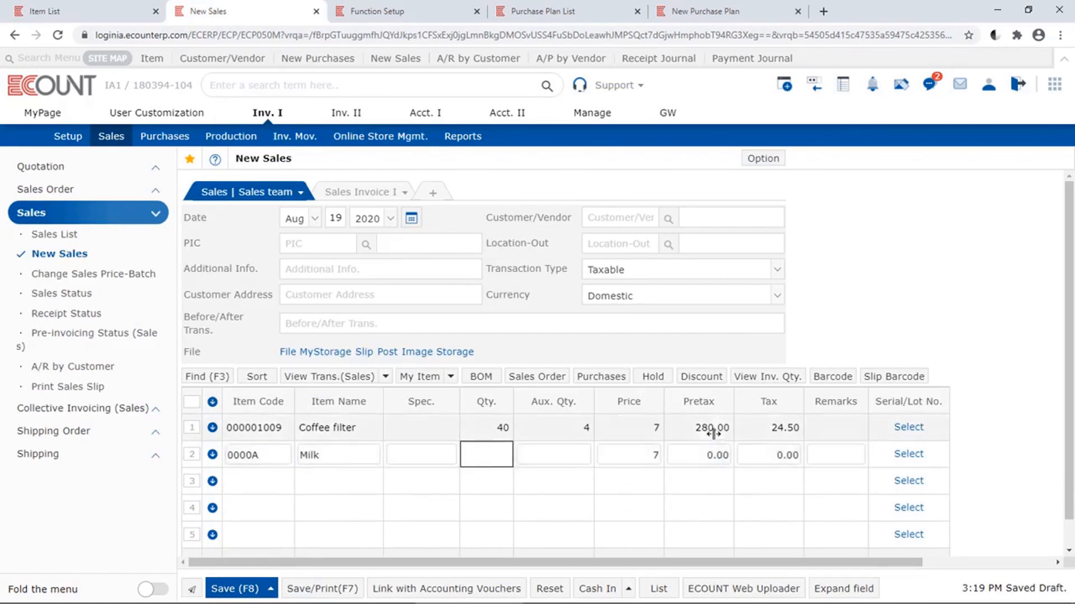
type("1")
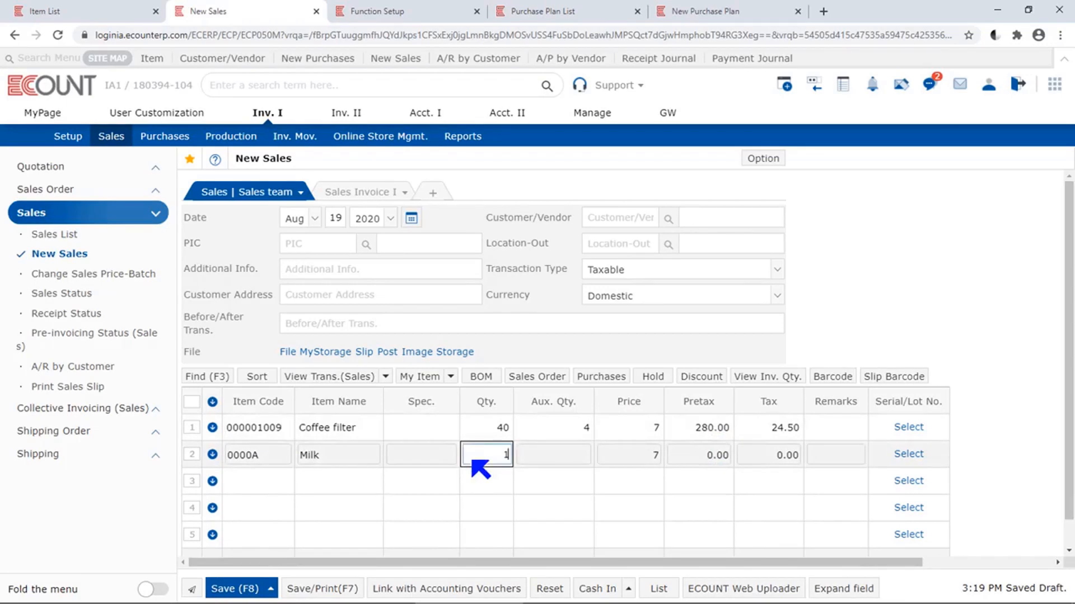
key("Return")
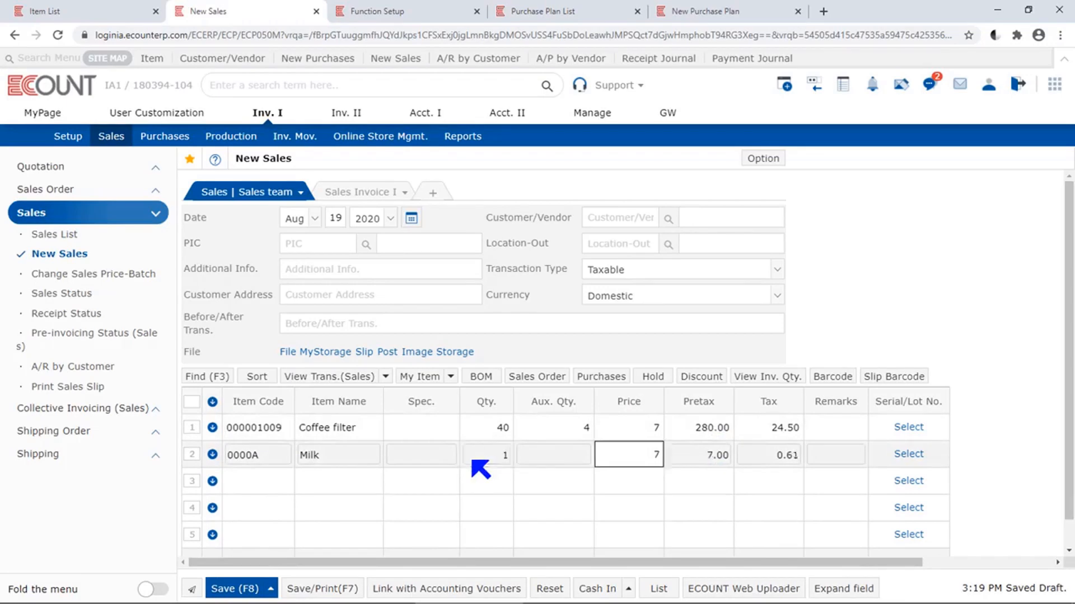
double_click(646, 452)
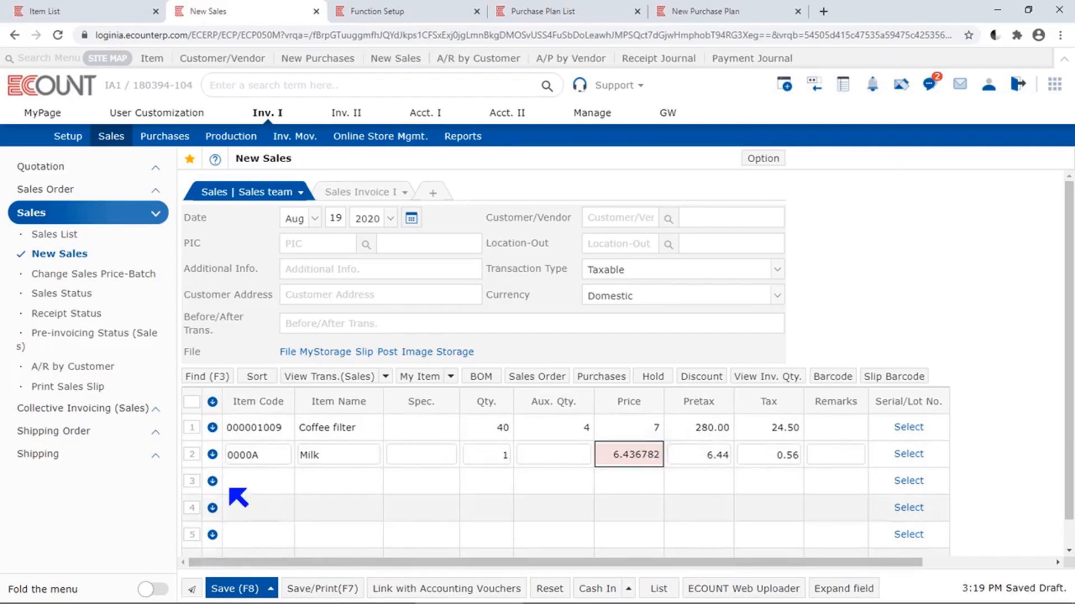
left_click(192, 456)
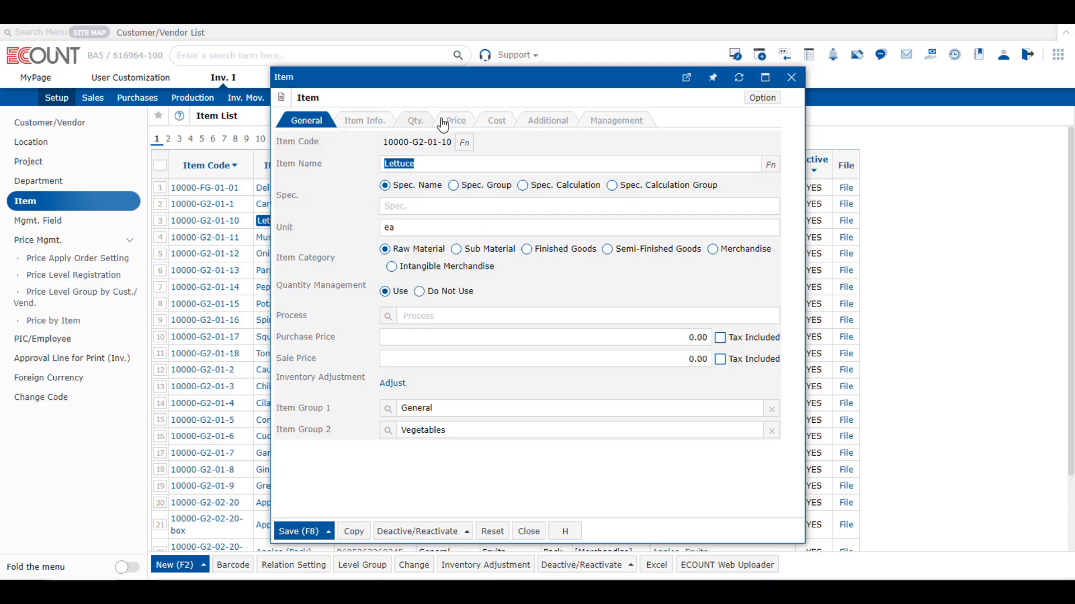
Step: Examine the Price A to Price J fields in the price settings of the Lettuce item 10000-G2-01-10
left_click(451, 120)
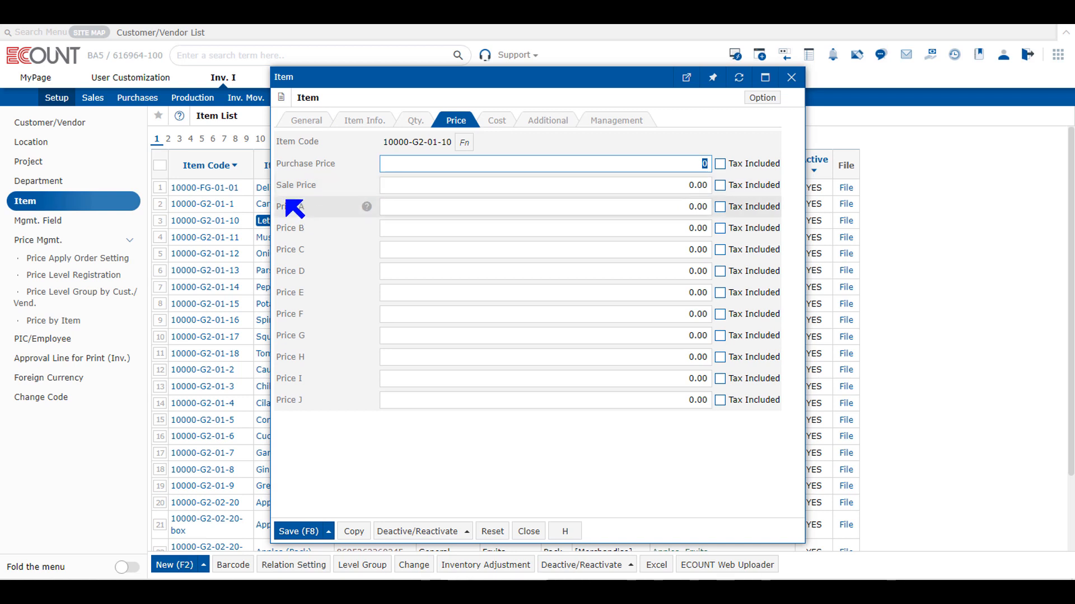
left_click_drag(281, 207, 326, 212)
left_click(367, 378)
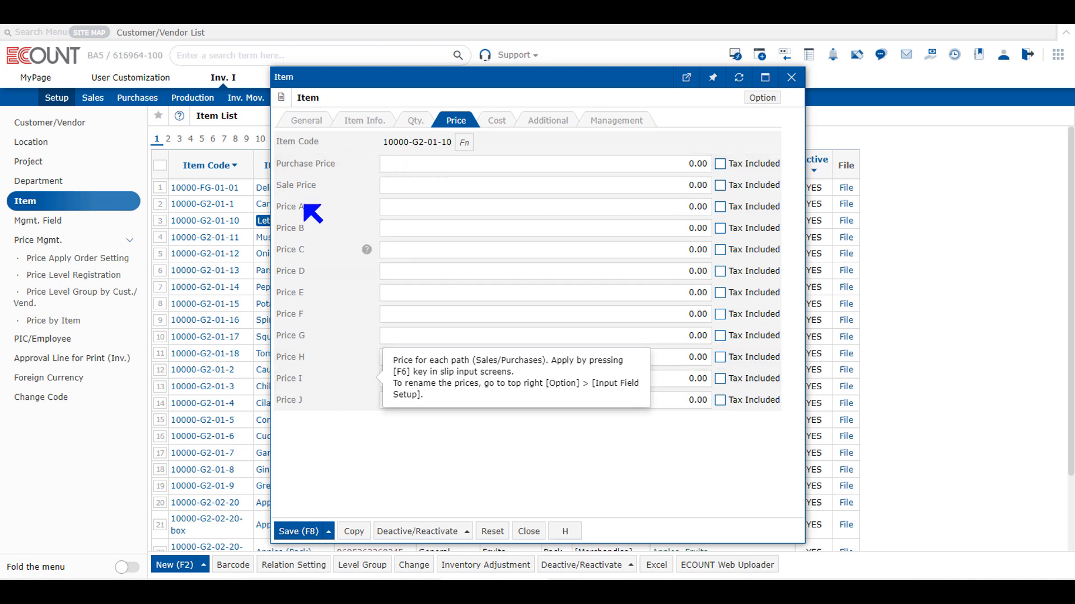
left_click(328, 422)
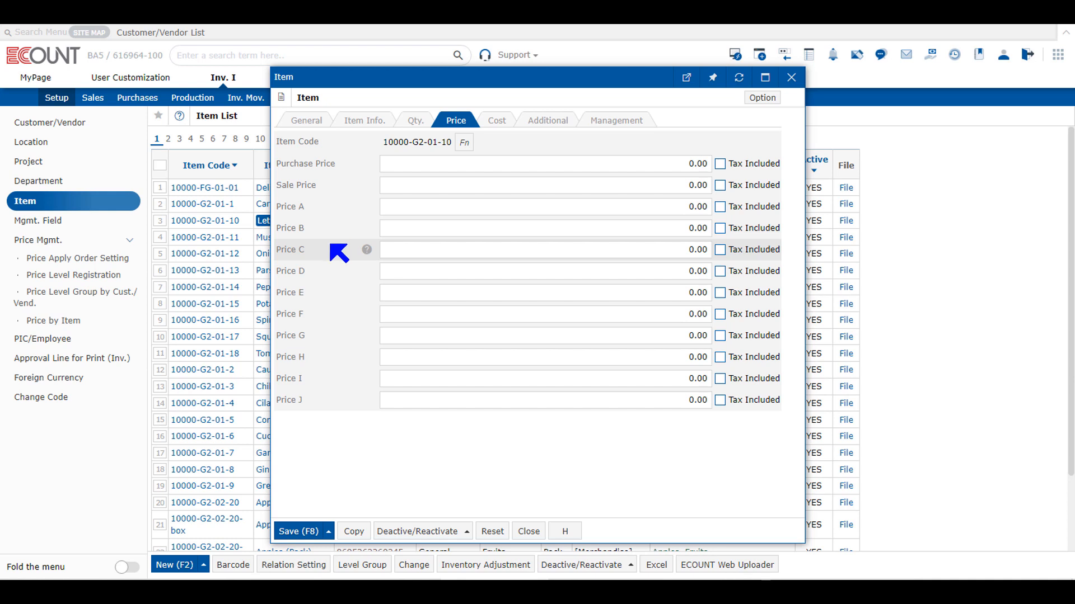
Step: Set the display name of Price A to Event Price in the item's input screen settings
left_click(752, 99)
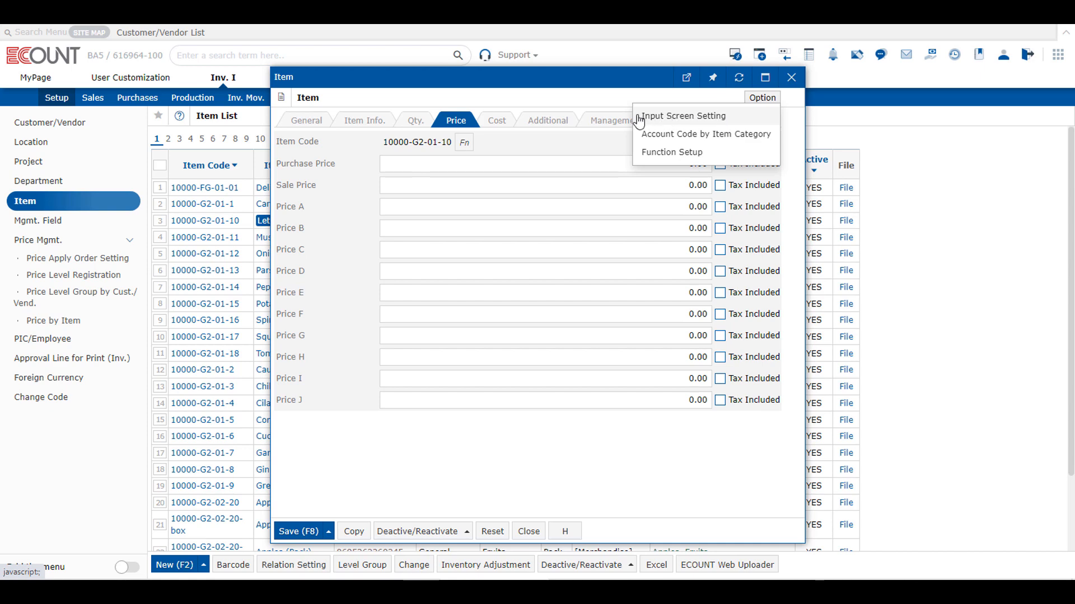
left_click(727, 118)
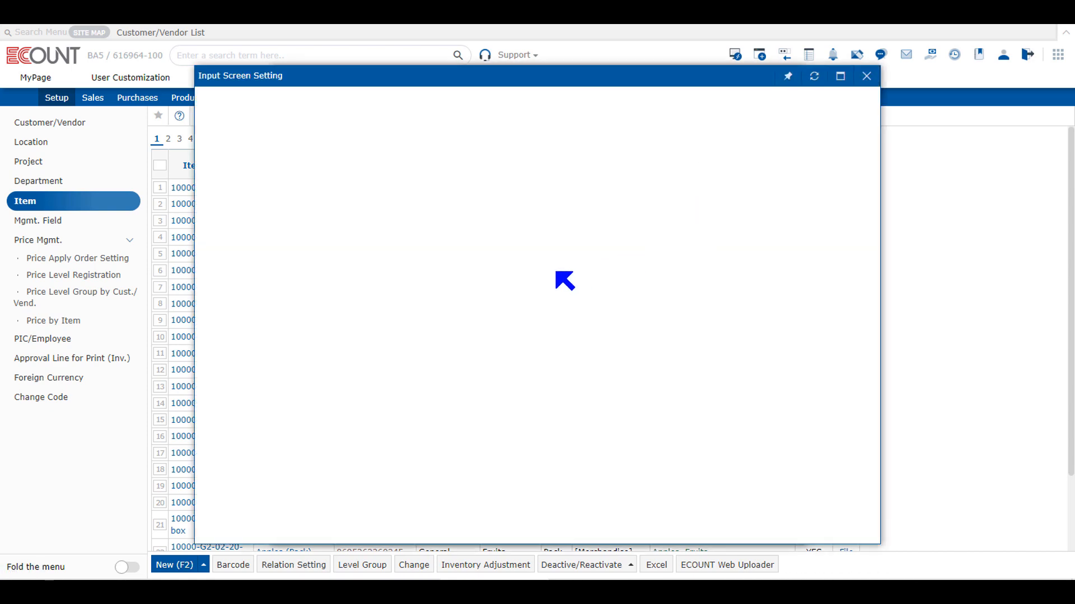
left_click(487, 146)
left_click(462, 228)
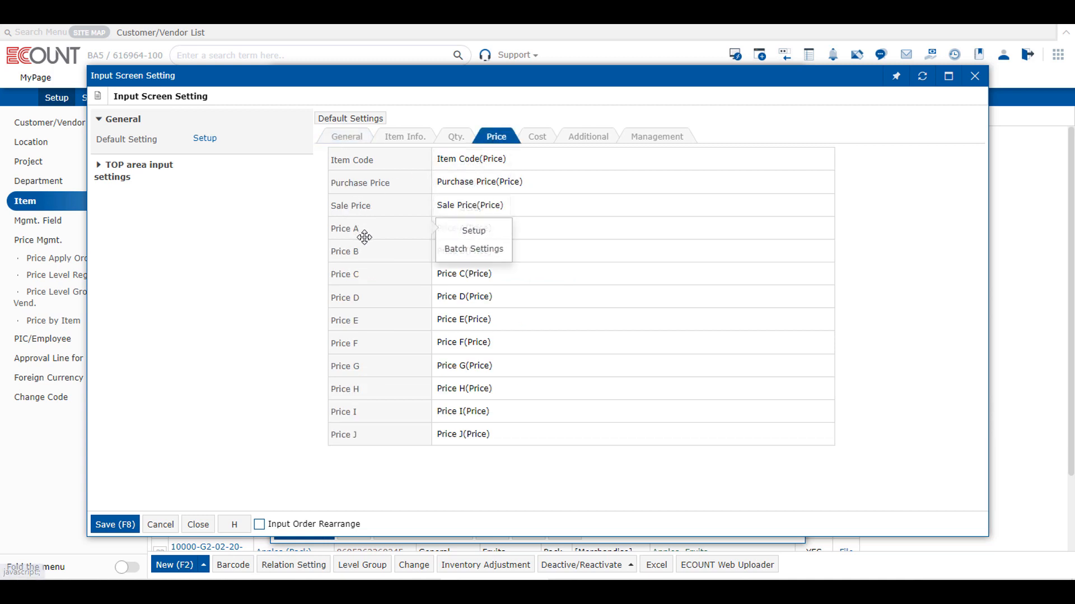
left_click(463, 231)
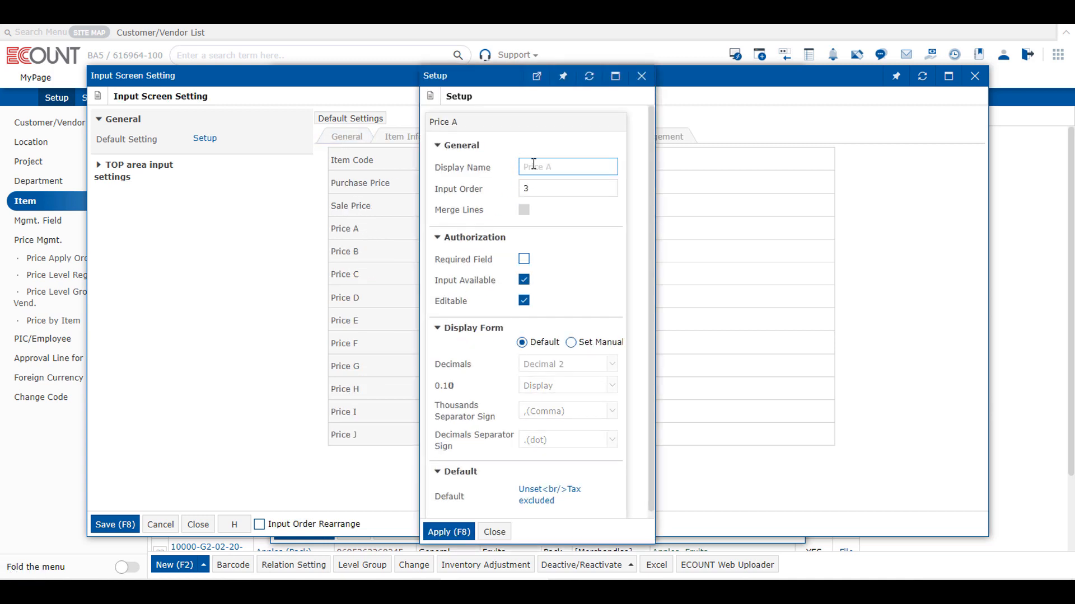
type("vent Price")
left_click(438, 532)
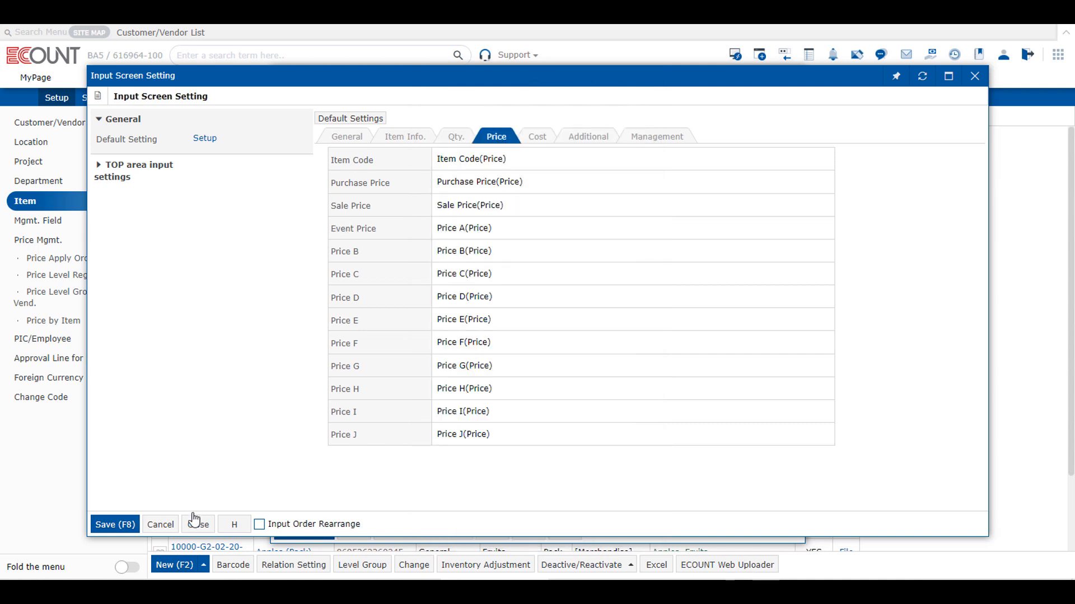
Step: Save the input screen settings, accepting the loss of unsaved data, and return to the Event Price field of Lettuce
left_click(108, 531)
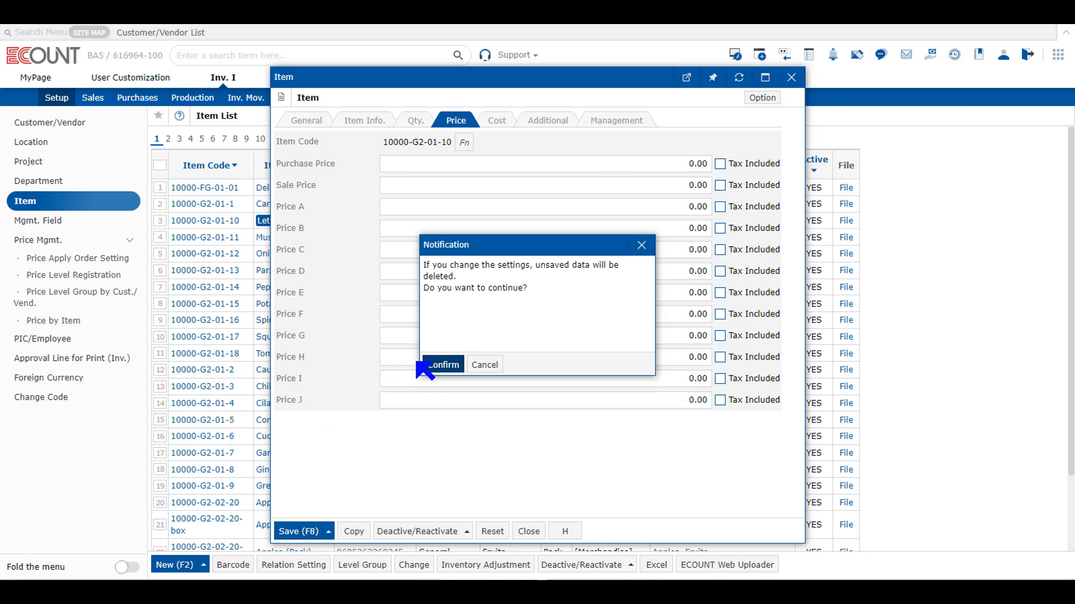
left_click(438, 367)
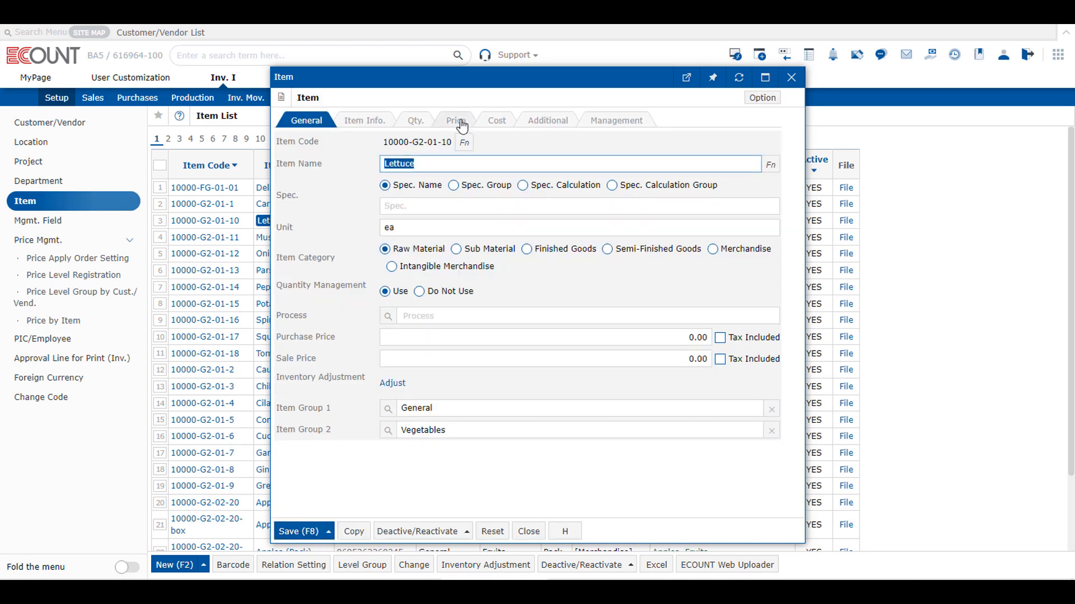
left_click(456, 120)
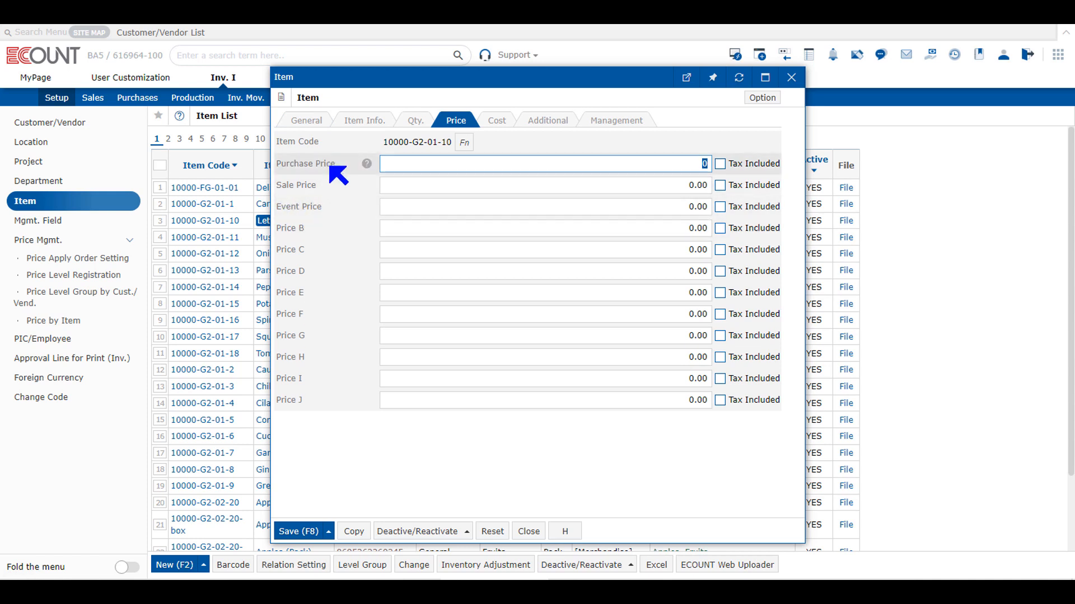
left_click(618, 207)
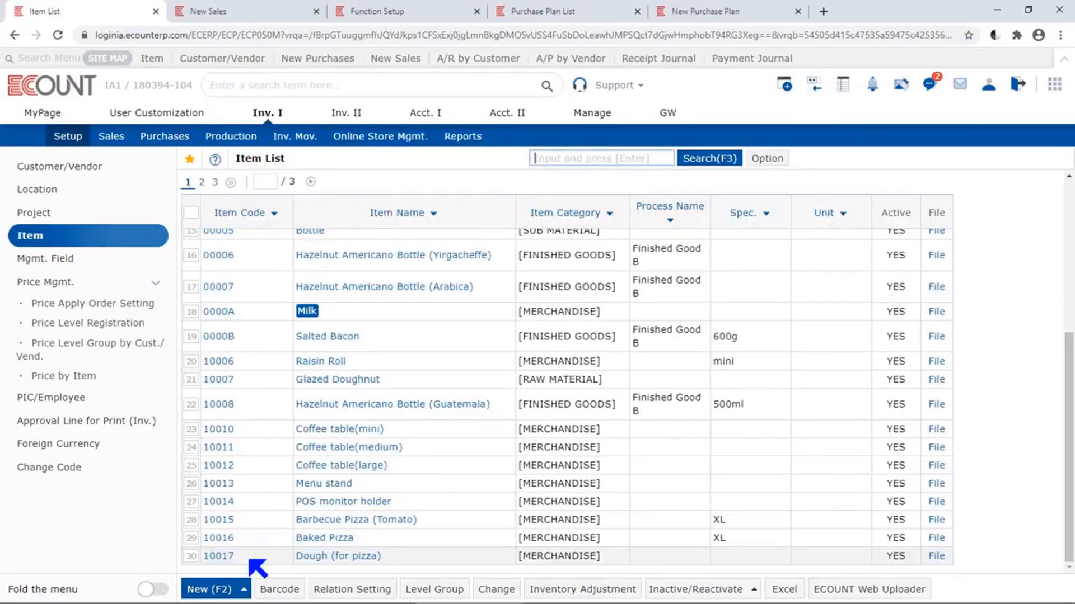
Step: Return to the new sales slip and add the item Milk (0000A) to its second line
left_click(278, 10)
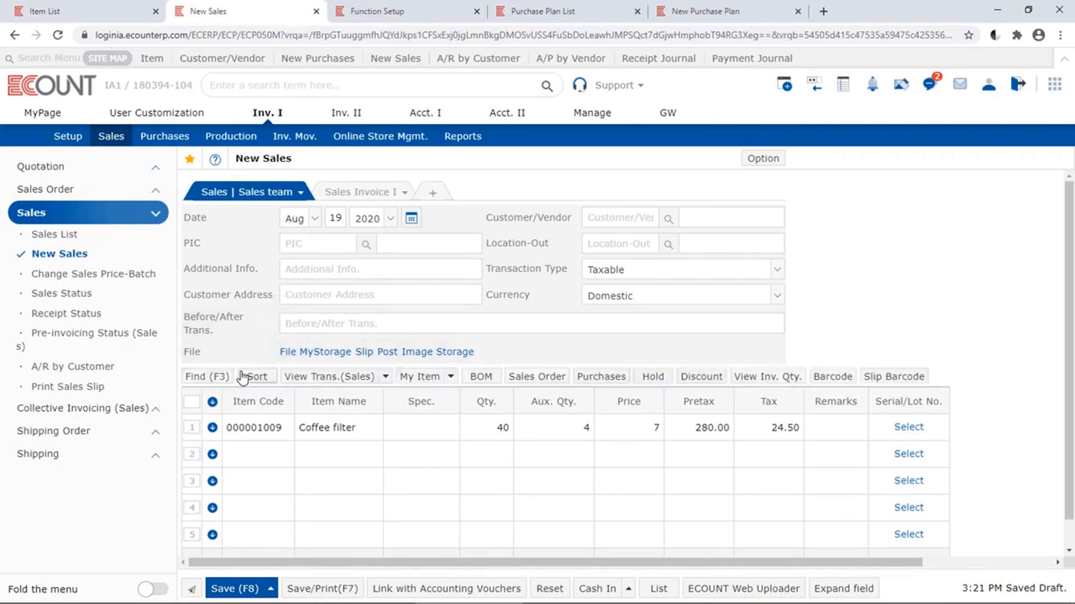
left_click(277, 452)
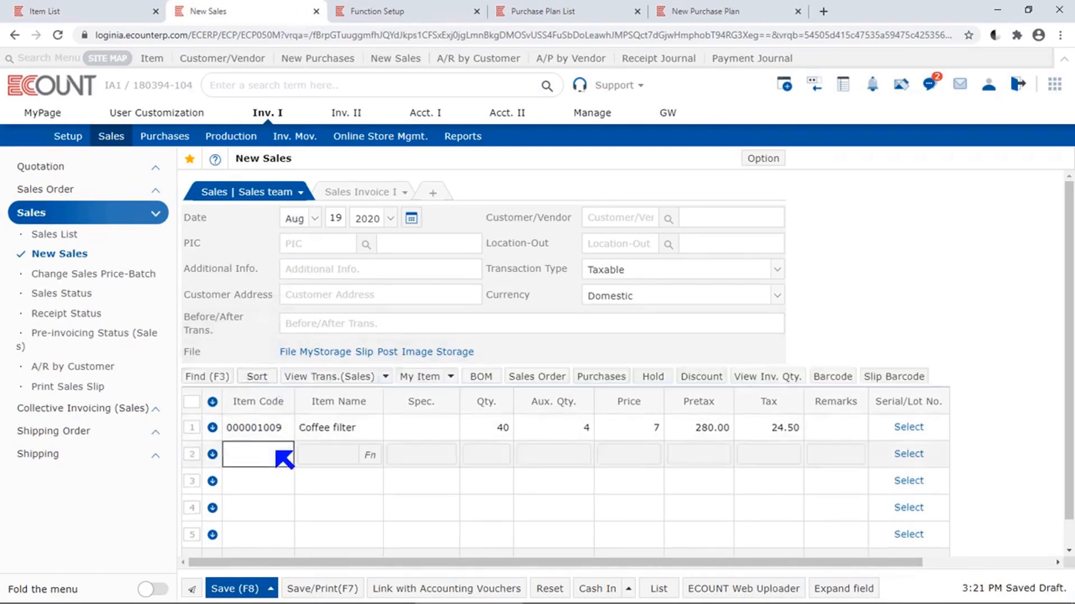
type("00")
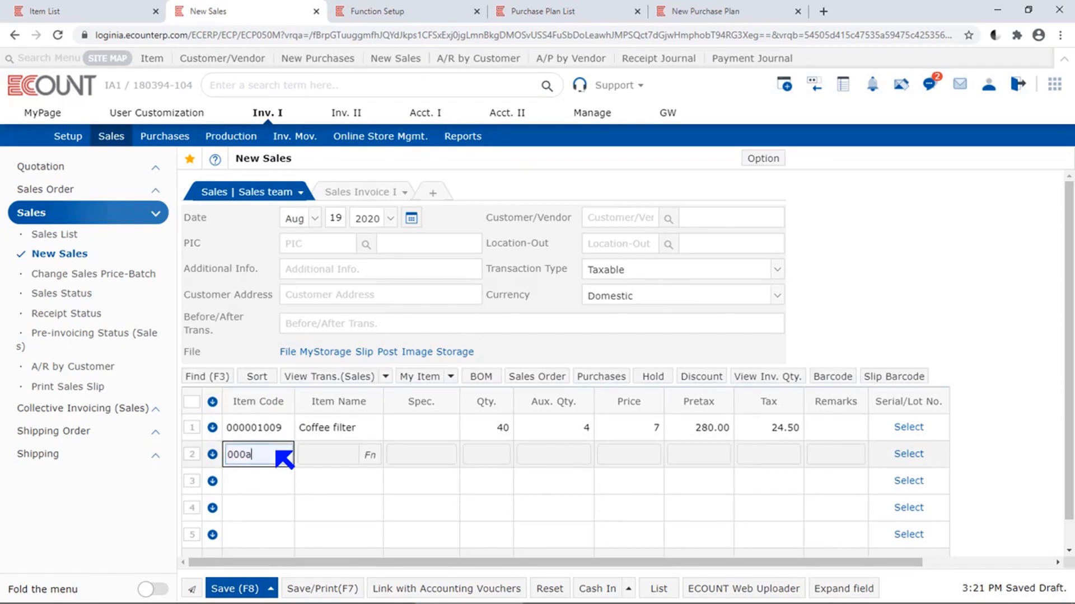
type("0a")
key("Return")
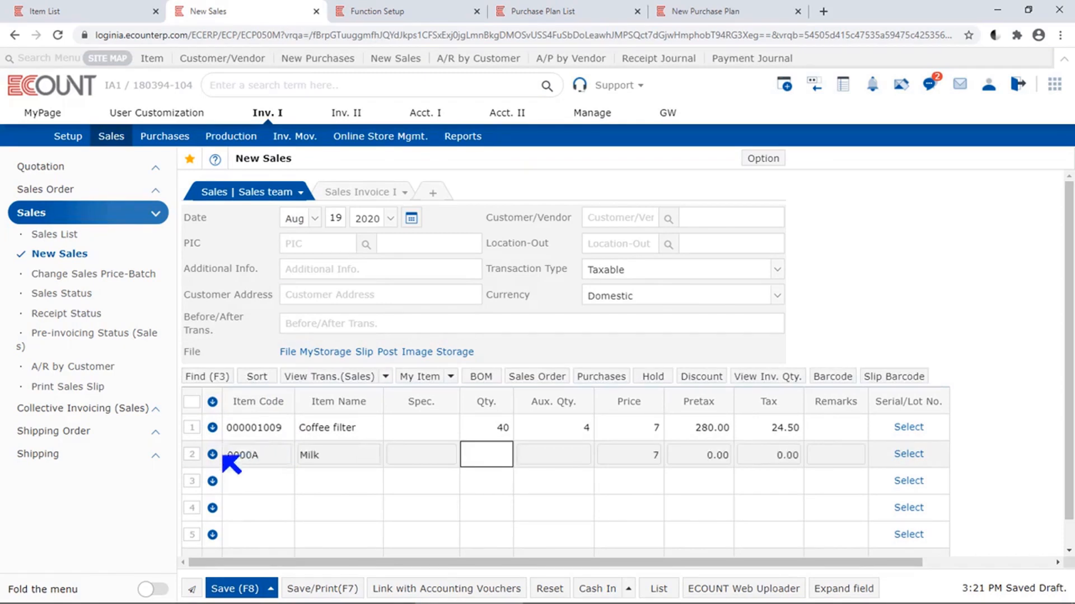
Step: Change the price of the selected Milk line to Price A without an adjustment
left_click(192, 455)
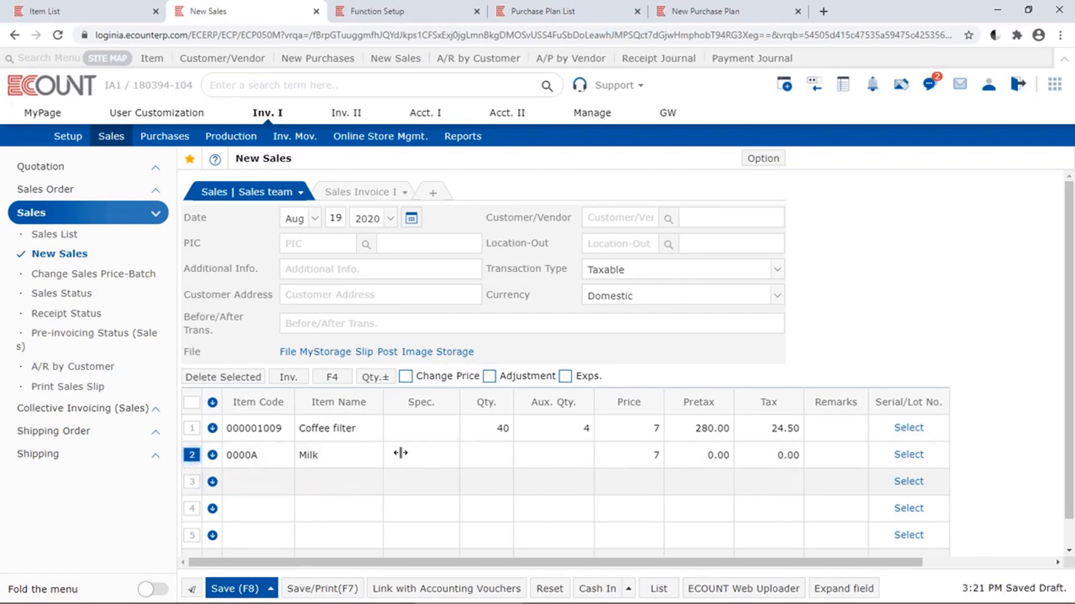
left_click(426, 378)
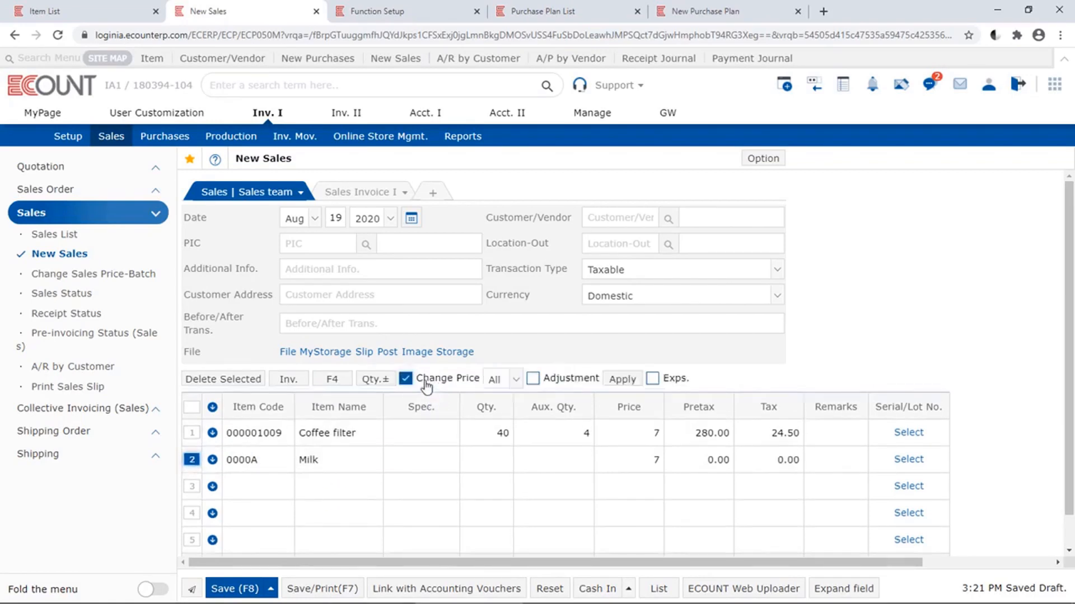
left_click(504, 380)
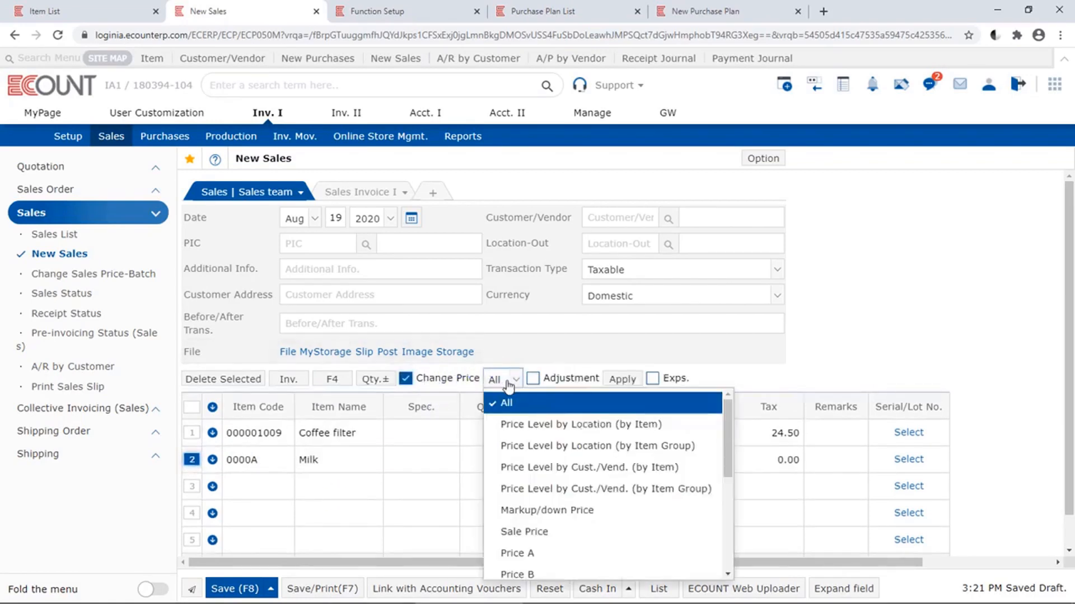
scroll(574, 453, "down", 1)
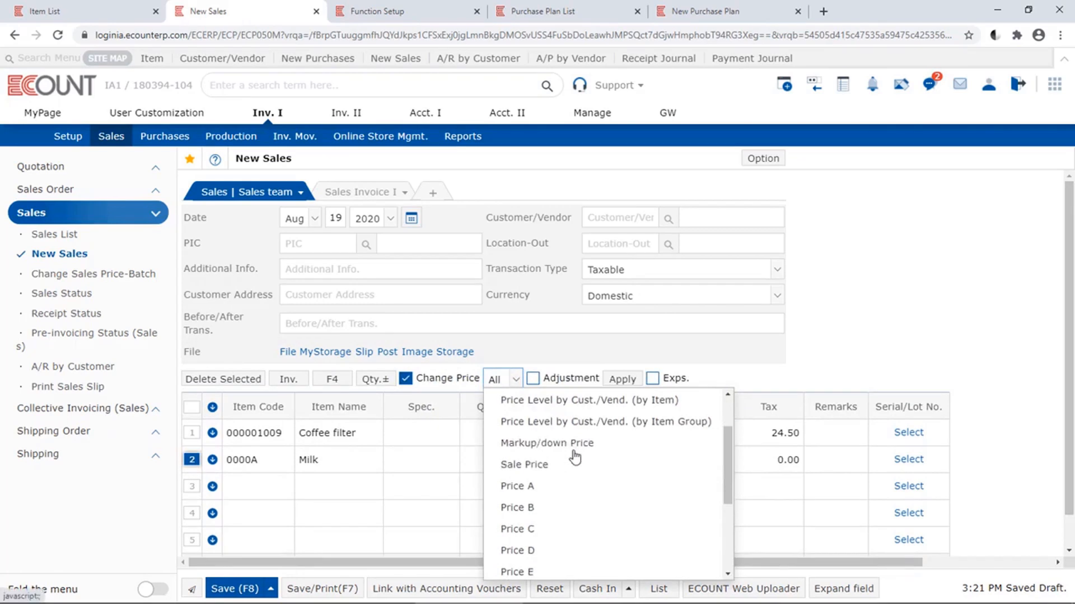
left_click(669, 486)
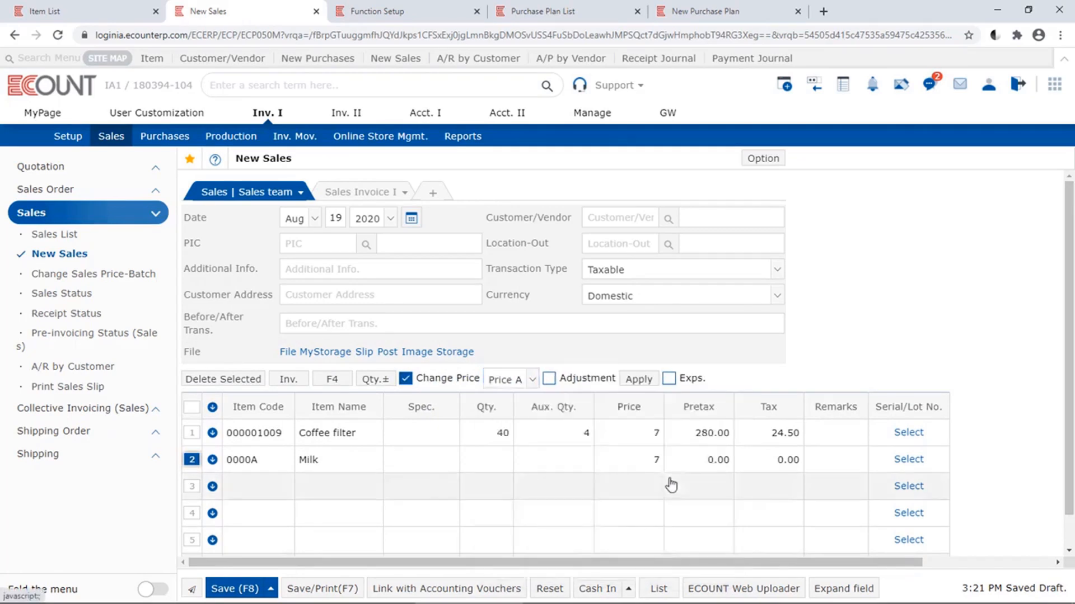
left_click(644, 380)
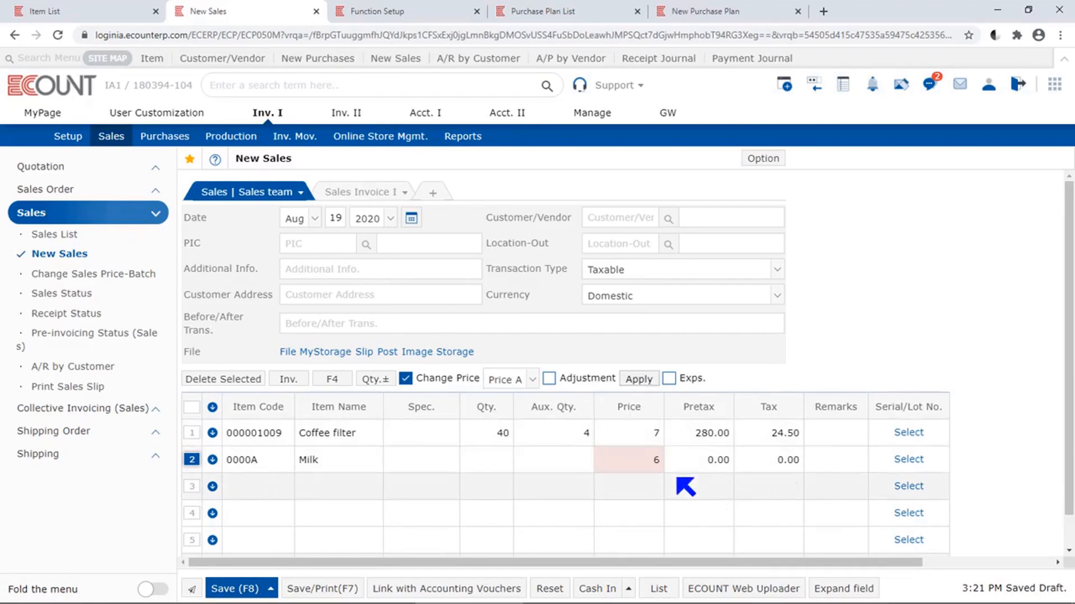
Step: Open the price selection for the Milk line's price
left_click(651, 461)
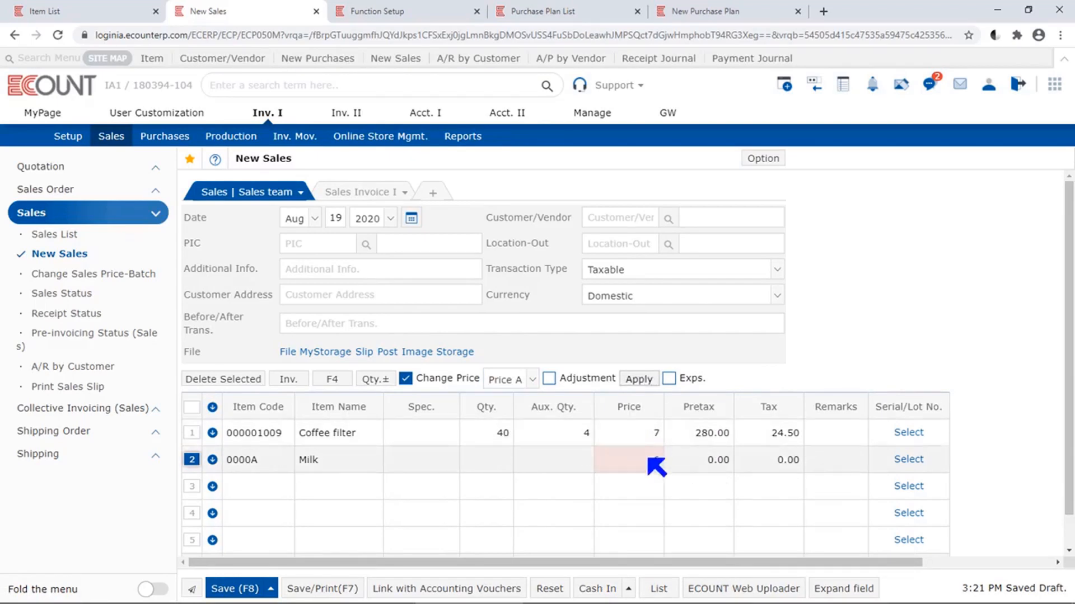
left_click(649, 461)
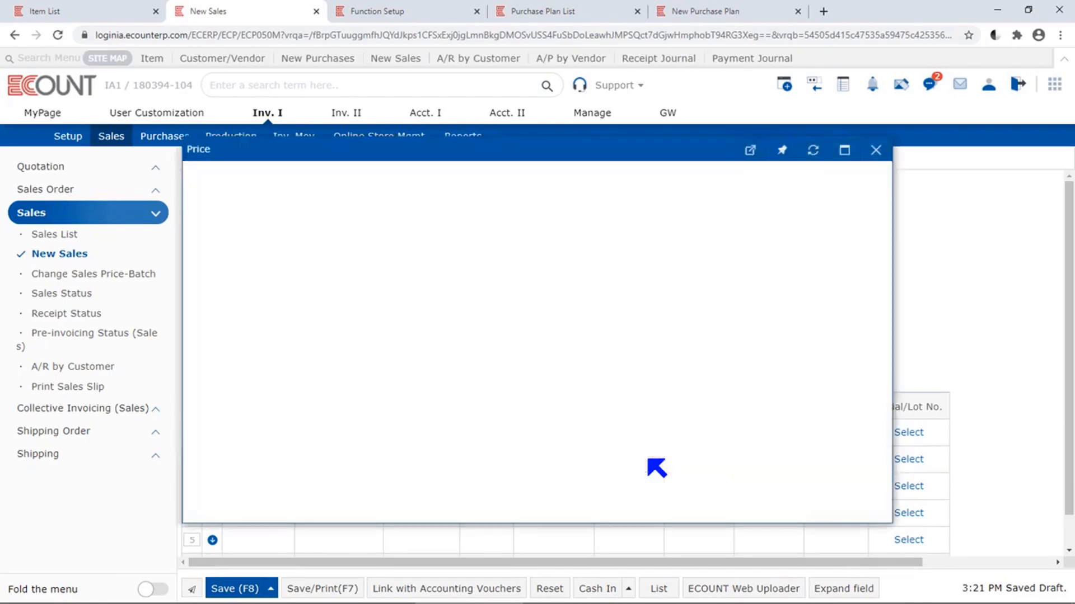